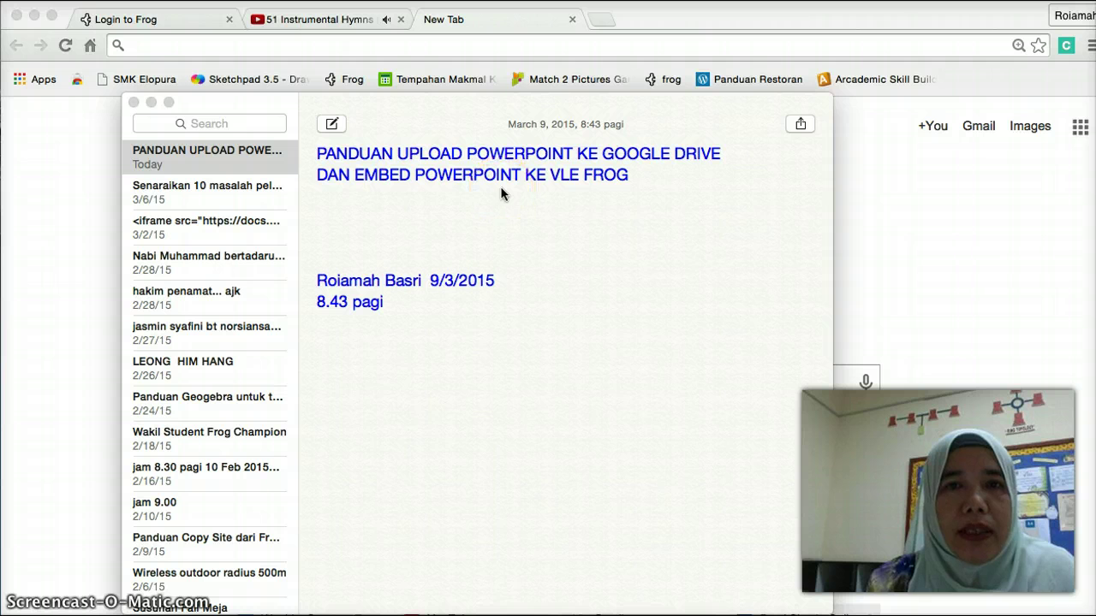
Step: Switch from Notes to the Chrome tab showing the Frog VLE login page
{"action": "left_click", "coordinate": [171, 24]}
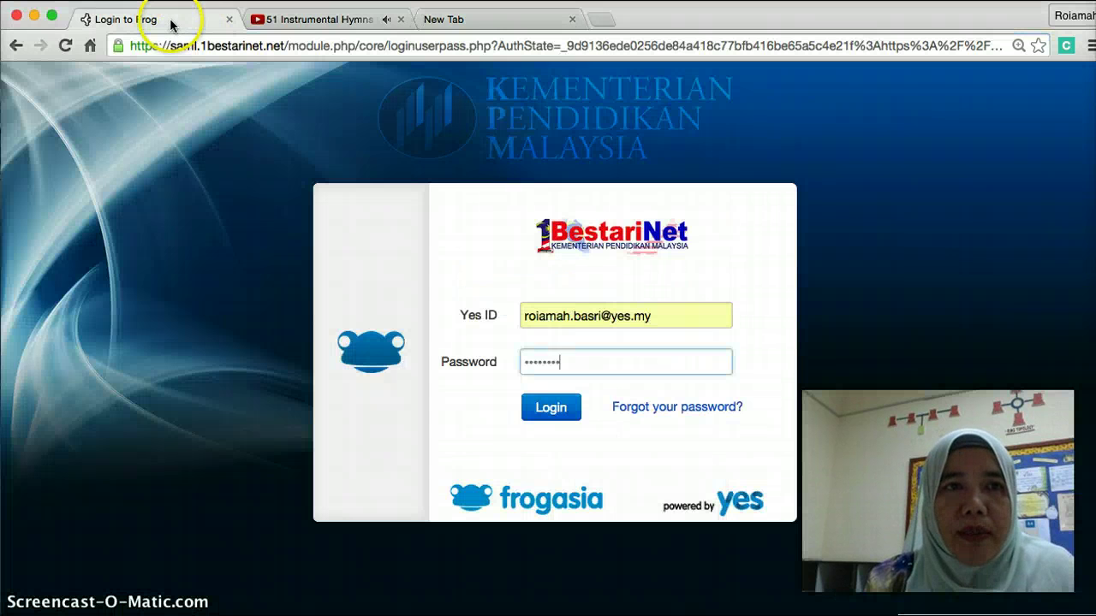
Step: Log in to Frog VLE with the filled-in Yes ID and dismiss the save-password prompt
{"action": "left_click", "coordinate": [560, 411]}
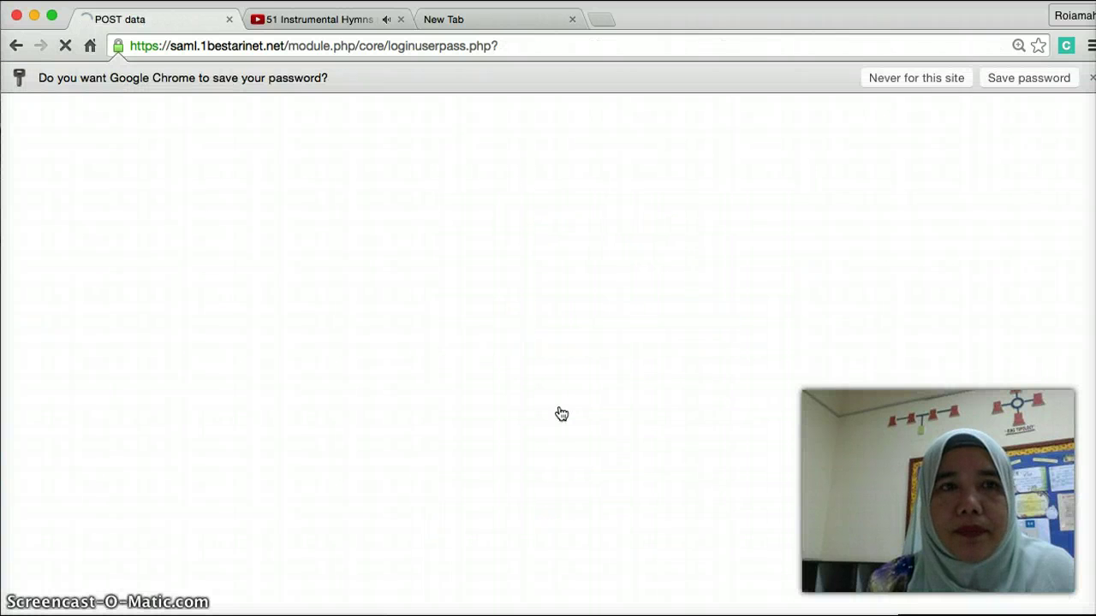
{"action": "left_click", "coordinate": [1091, 79]}
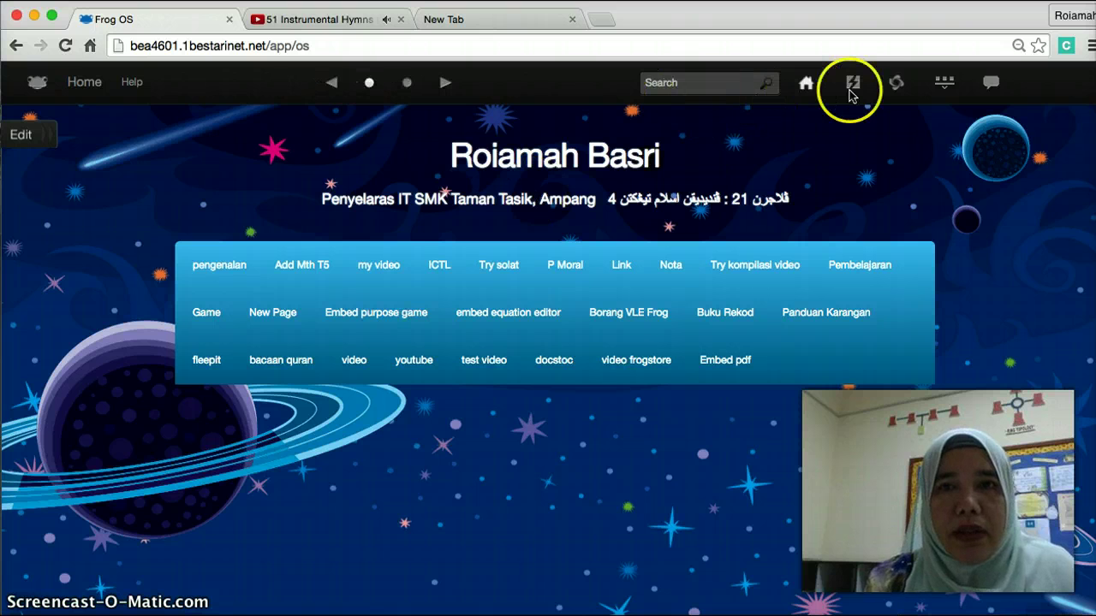
Step: Launch Google Drive from Frog's Quick Launch app panel
{"action": "left_click", "coordinate": [854, 89]}
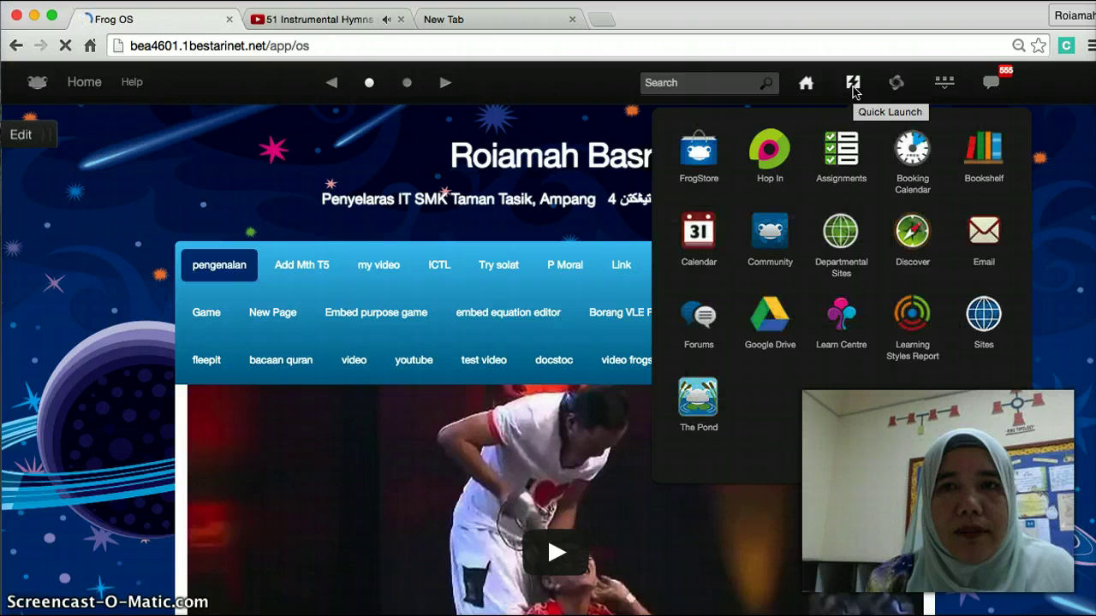
{"action": "left_click", "coordinate": [777, 321]}
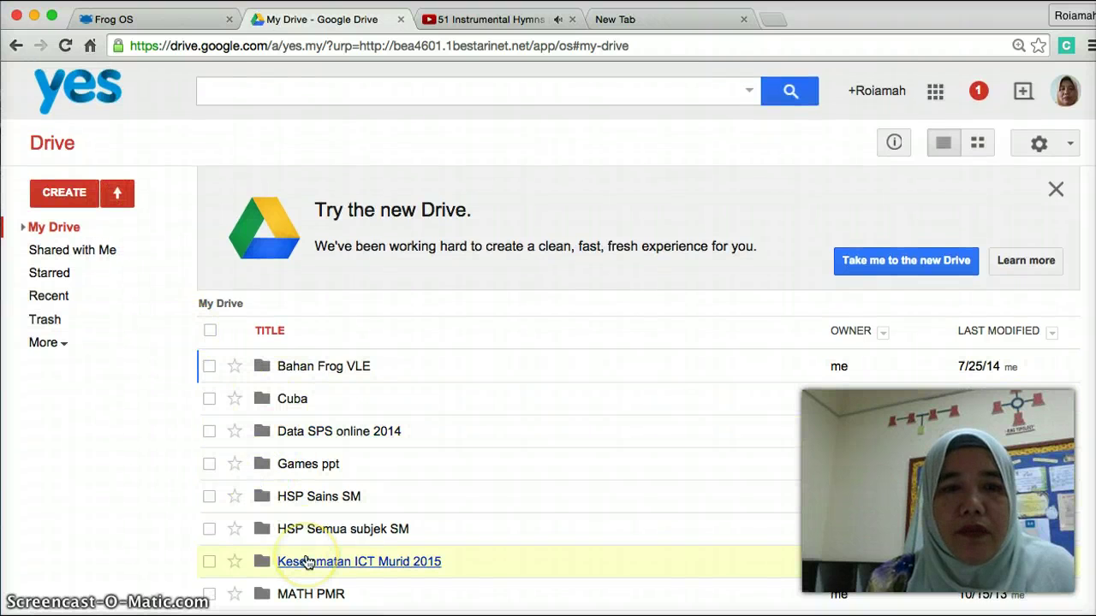
Step: Create a folder named 'VLE Frog' in My Drive via CREATE > Folder
{"action": "scroll", "coordinate": [306, 558], "scroll_direction": "down", "scroll_amount": 3}
{"action": "scroll", "coordinate": [306, 558], "scroll_direction": "up", "scroll_amount": 2}
{"action": "scroll", "coordinate": [306, 558], "scroll_direction": "down", "scroll_amount": 4}
{"action": "scroll", "coordinate": [308, 562], "scroll_direction": "down", "scroll_amount": 2}
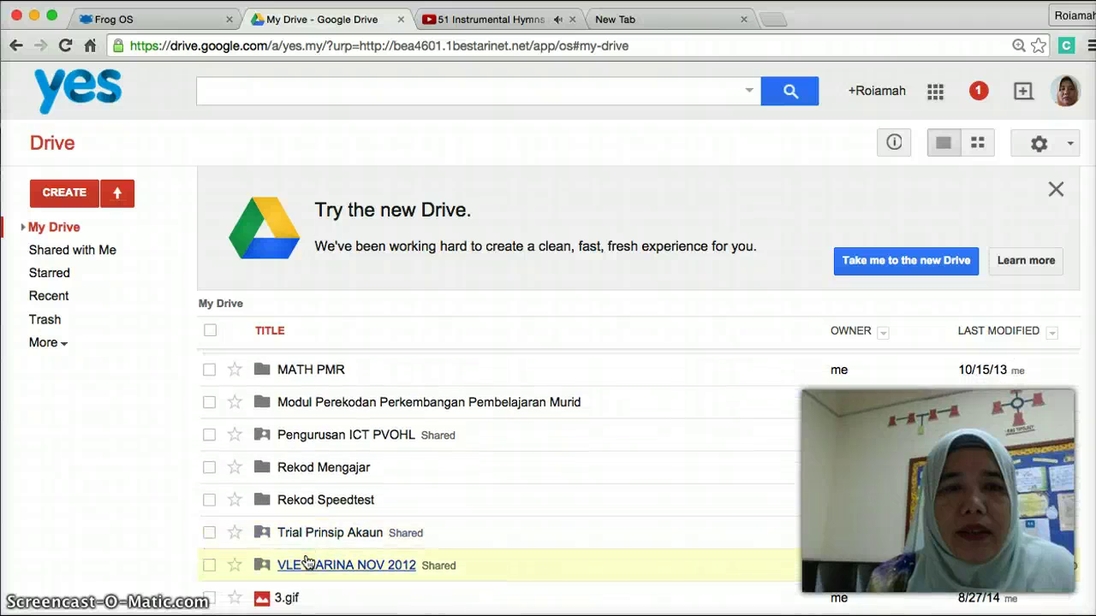
{"action": "scroll", "coordinate": [308, 562], "scroll_direction": "down", "scroll_amount": 1}
{"action": "scroll", "coordinate": [309, 561], "scroll_direction": "down", "scroll_amount": 3}
{"action": "scroll", "coordinate": [308, 561], "scroll_direction": "up", "scroll_amount": 6}
{"action": "scroll", "coordinate": [300, 565], "scroll_direction": "up", "scroll_amount": 4}
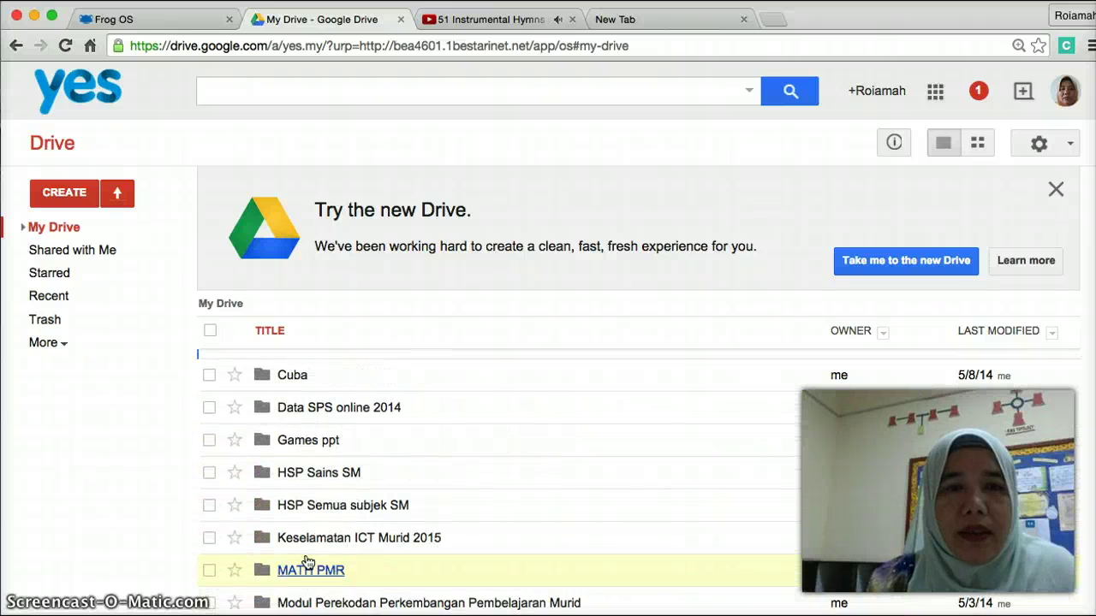
{"action": "scroll", "coordinate": [287, 514], "scroll_direction": "up", "scroll_amount": 2}
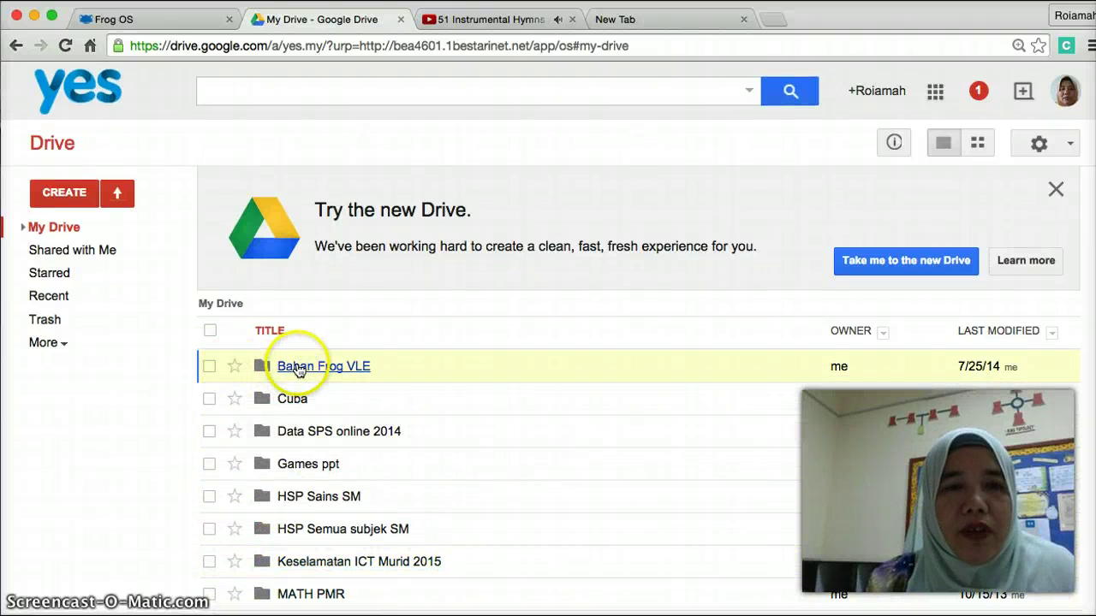
{"action": "left_click", "coordinate": [84, 200]}
{"action": "left_click", "coordinate": [83, 236]}
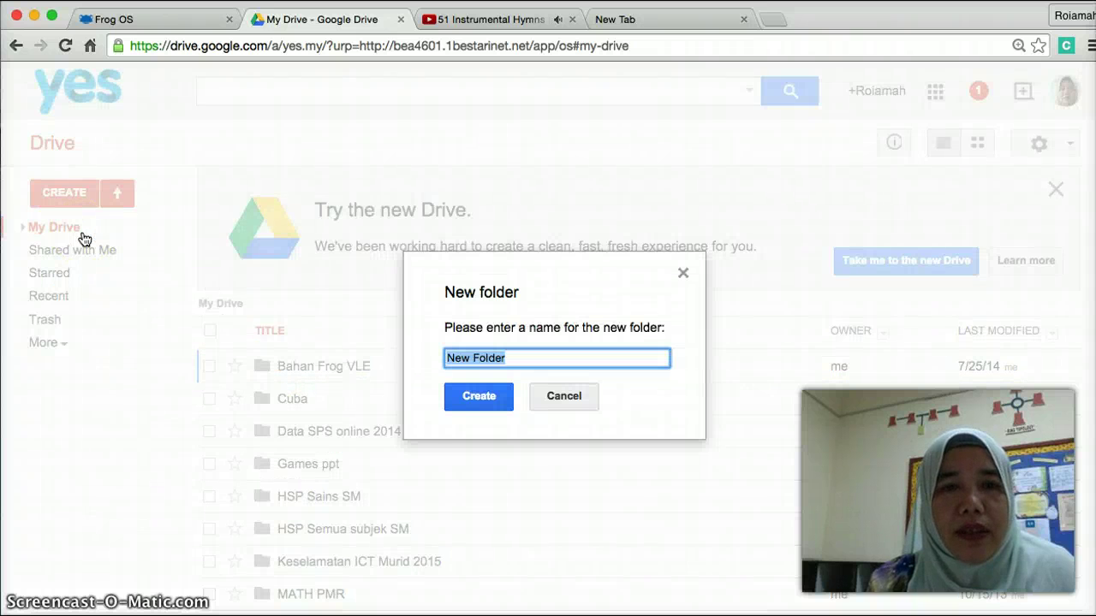
{"action": "type", "text": "VLE "}
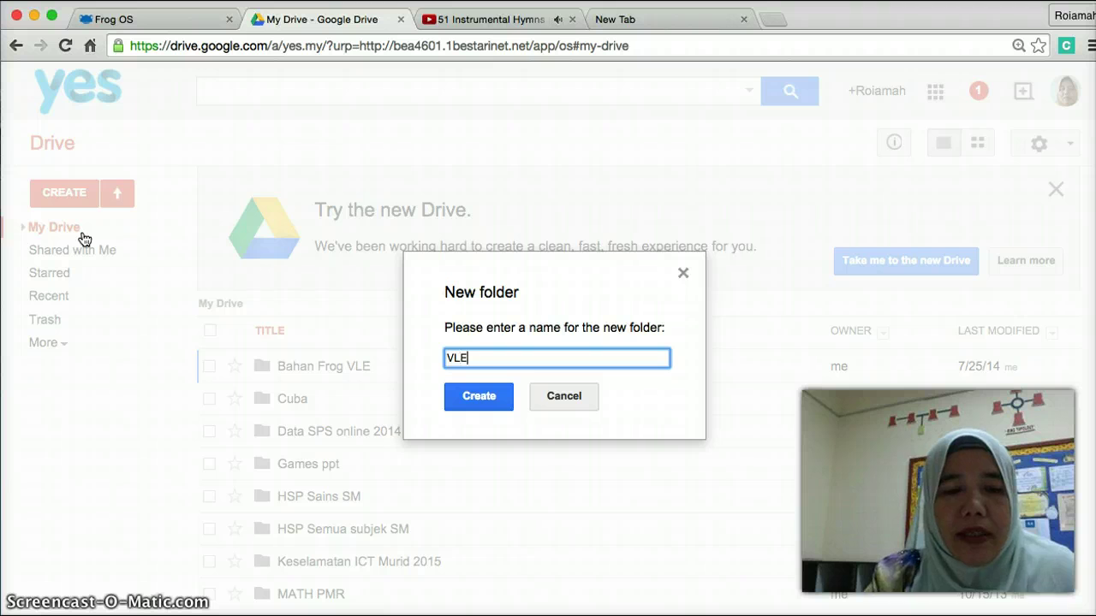
{"action": "type", "text": "Frog"}
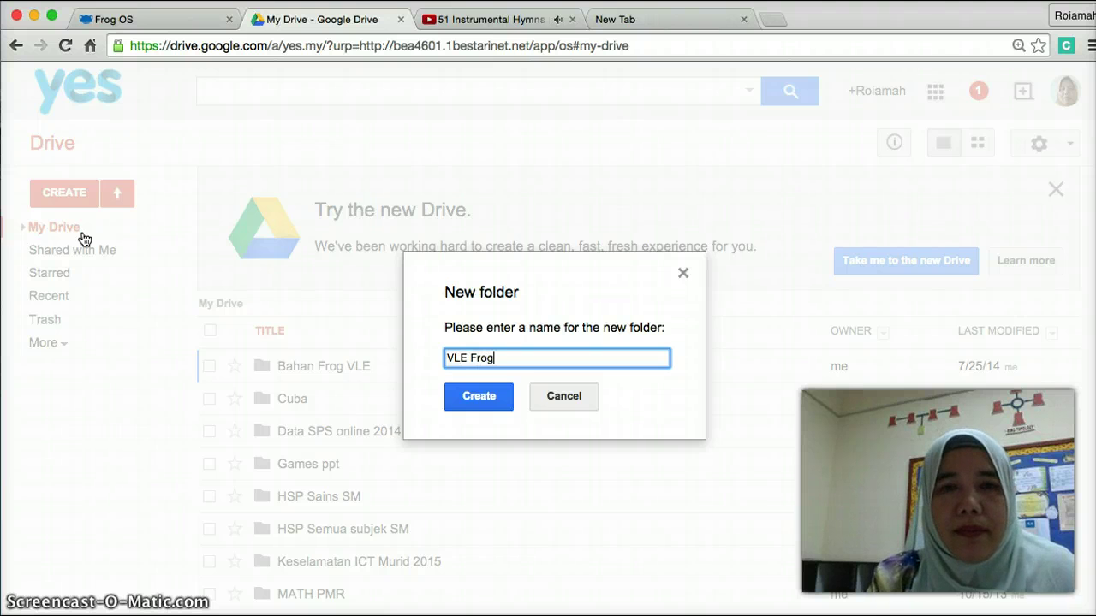
{"action": "left_click", "coordinate": [470, 397]}
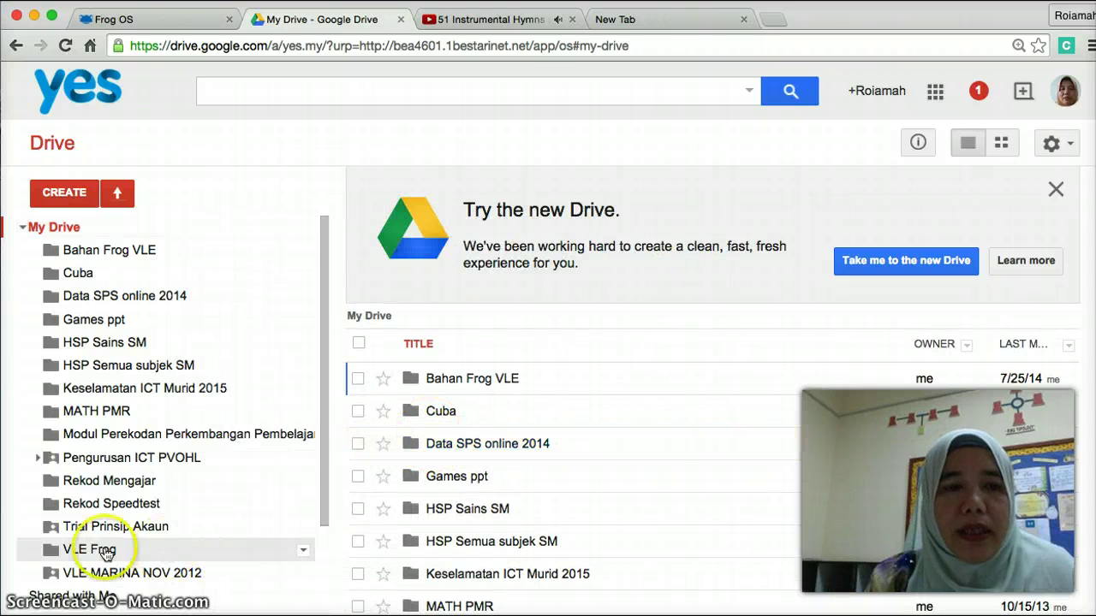
Step: Open the VLE Frog folder and start a file upload from the Documents folder
{"action": "left_click", "coordinate": [99, 552]}
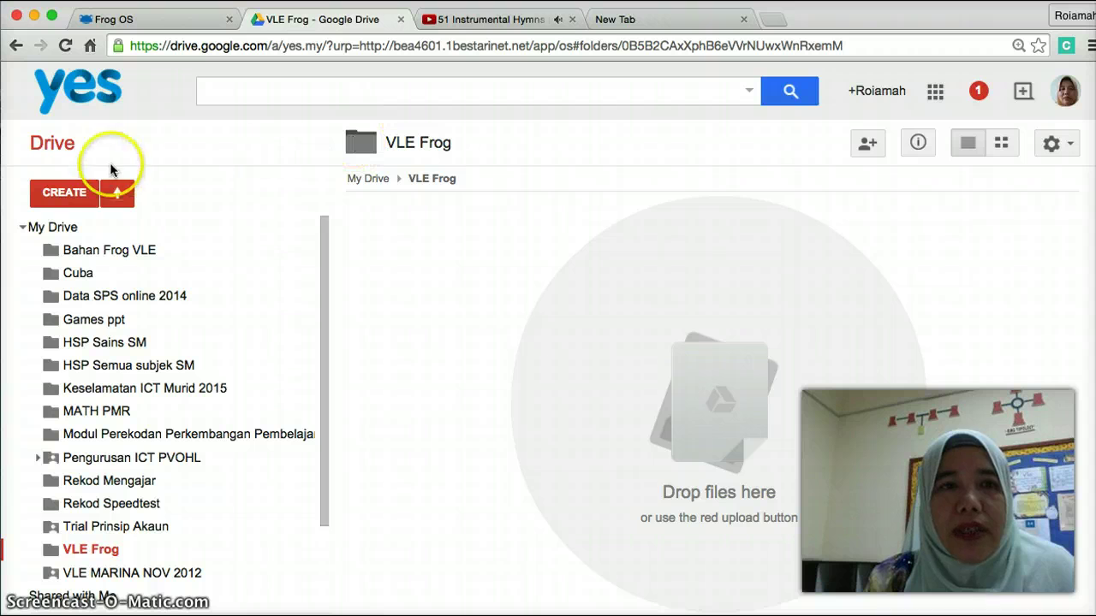
{"action": "left_click", "coordinate": [115, 195]}
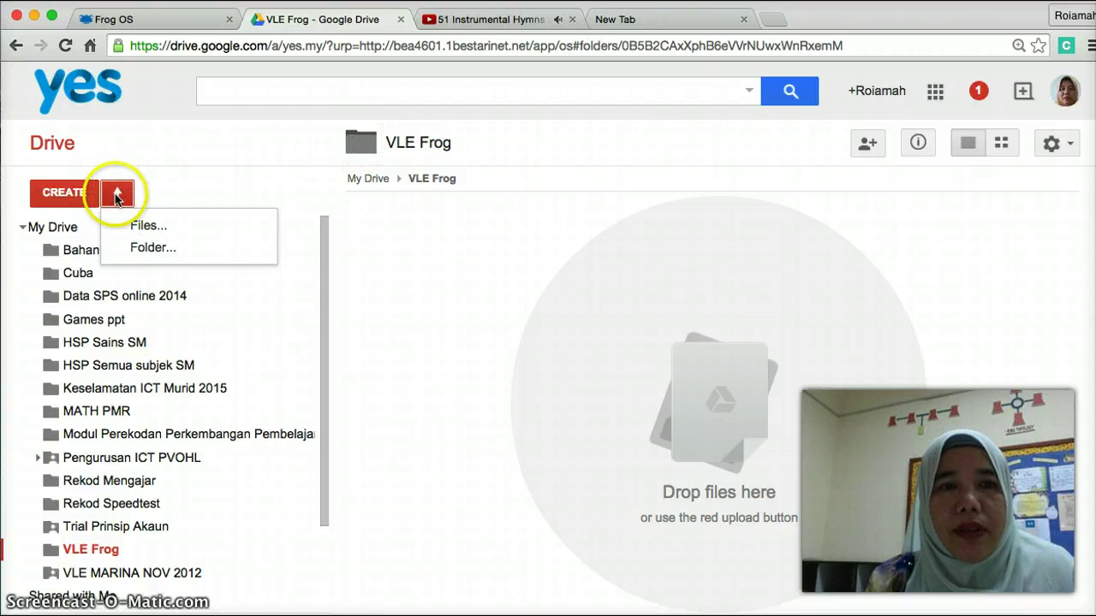
{"action": "left_click", "coordinate": [142, 227]}
{"action": "left_click", "coordinate": [276, 183]}
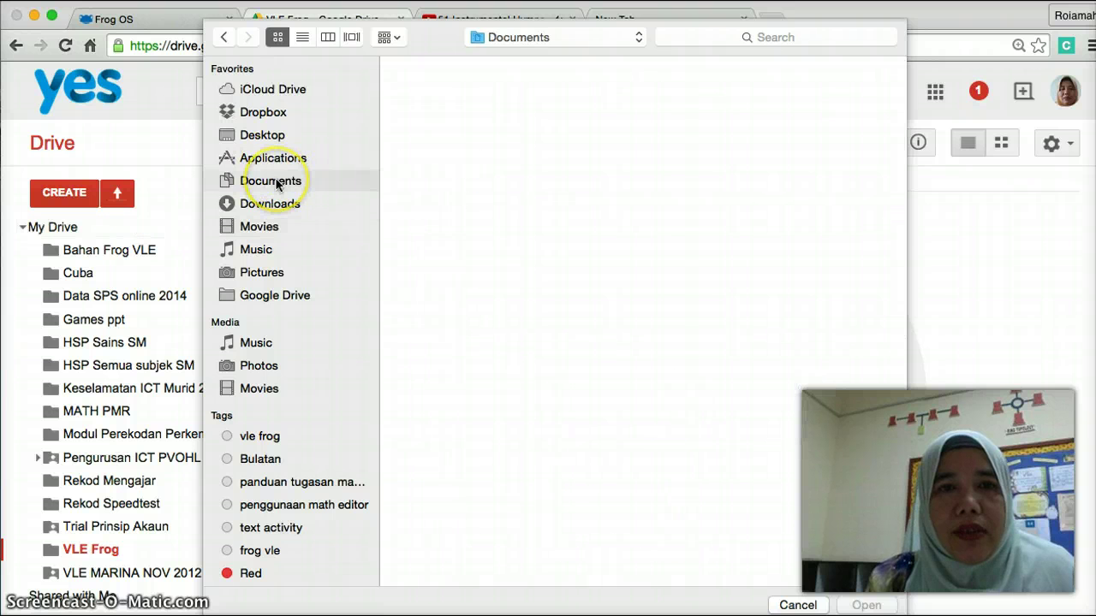
{"action": "scroll", "coordinate": [545, 287], "scroll_direction": "down", "scroll_amount": 3}
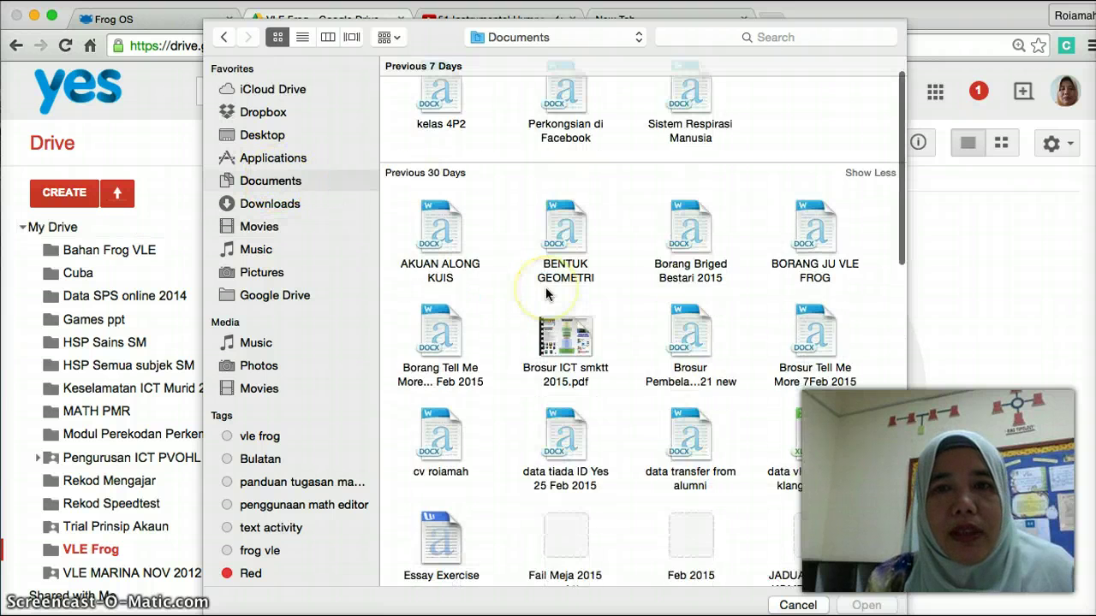
{"action": "scroll", "coordinate": [546, 286], "scroll_direction": "down", "scroll_amount": 2}
{"action": "scroll", "coordinate": [545, 289], "scroll_direction": "down", "scroll_amount": 3}
{"action": "scroll", "coordinate": [545, 291], "scroll_direction": "down", "scroll_amount": 4}
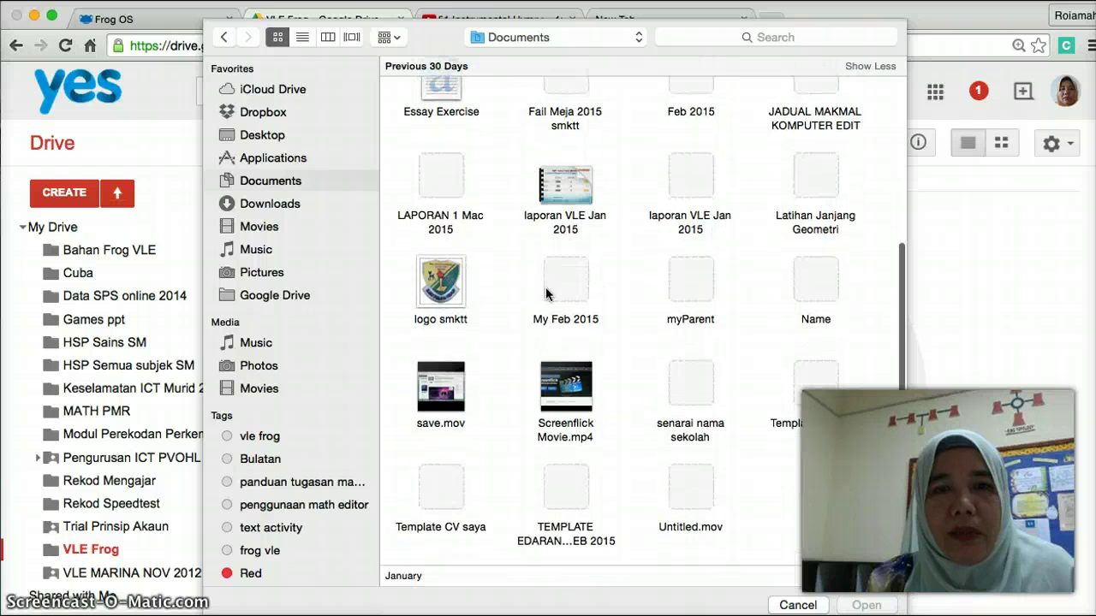
{"action": "scroll", "coordinate": [546, 292], "scroll_direction": "down", "scroll_amount": 6}
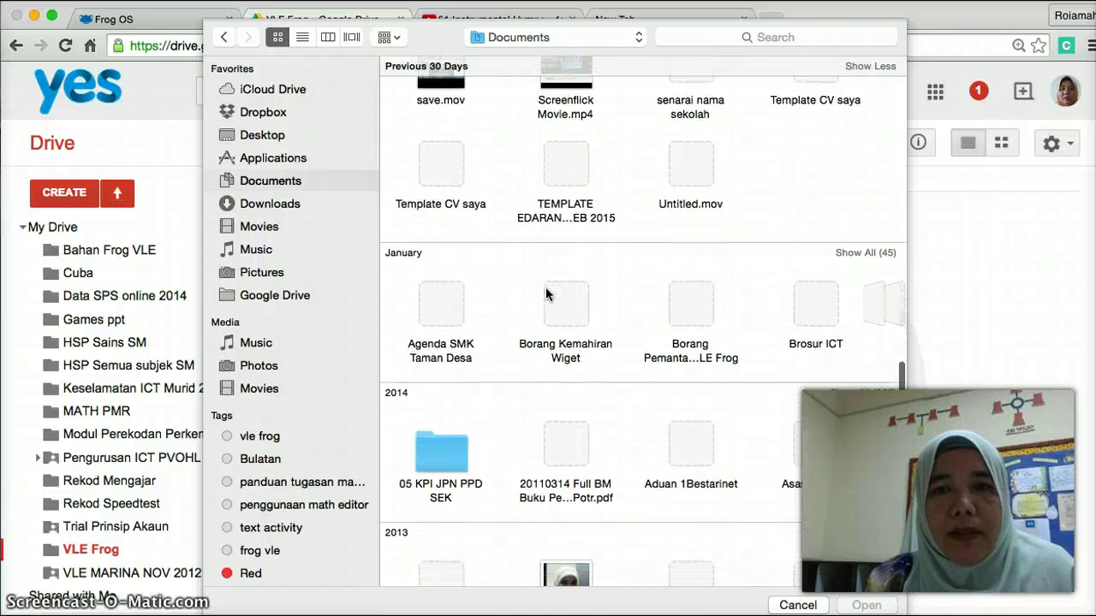
{"action": "scroll", "coordinate": [637, 188], "scroll_direction": "up", "scroll_amount": 10}
Step: Search for '.ppt' and upload 86994238-POLIGON.pptx into VLE Frog
{"action": "left_click", "coordinate": [728, 89]}
{"action": "left_click", "coordinate": [693, 38]}
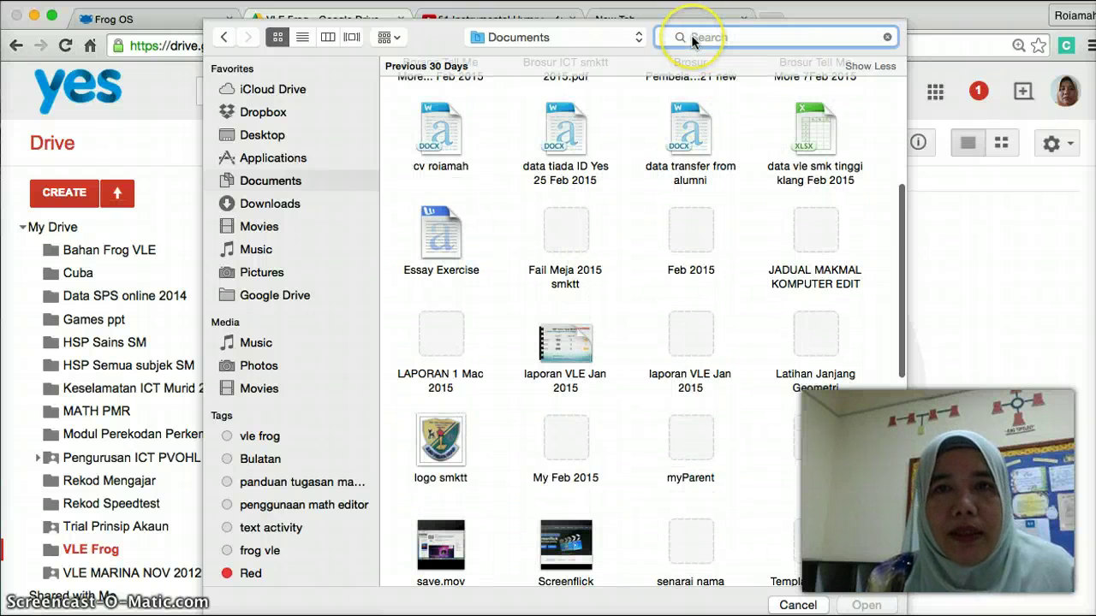
{"action": "type", "text": ".pp"}
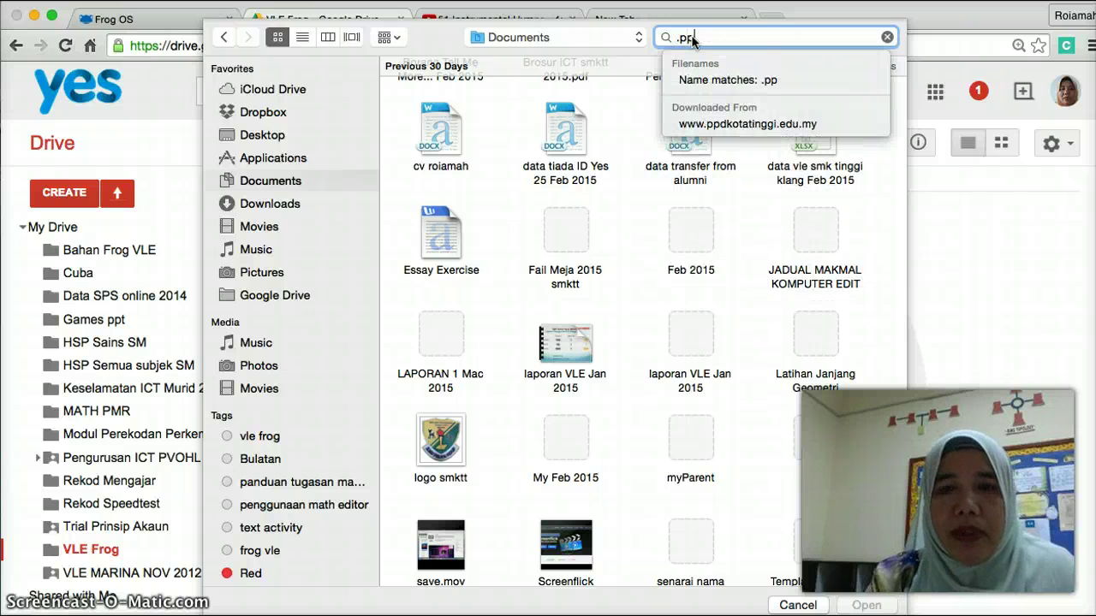
{"action": "type", "text": "t"}
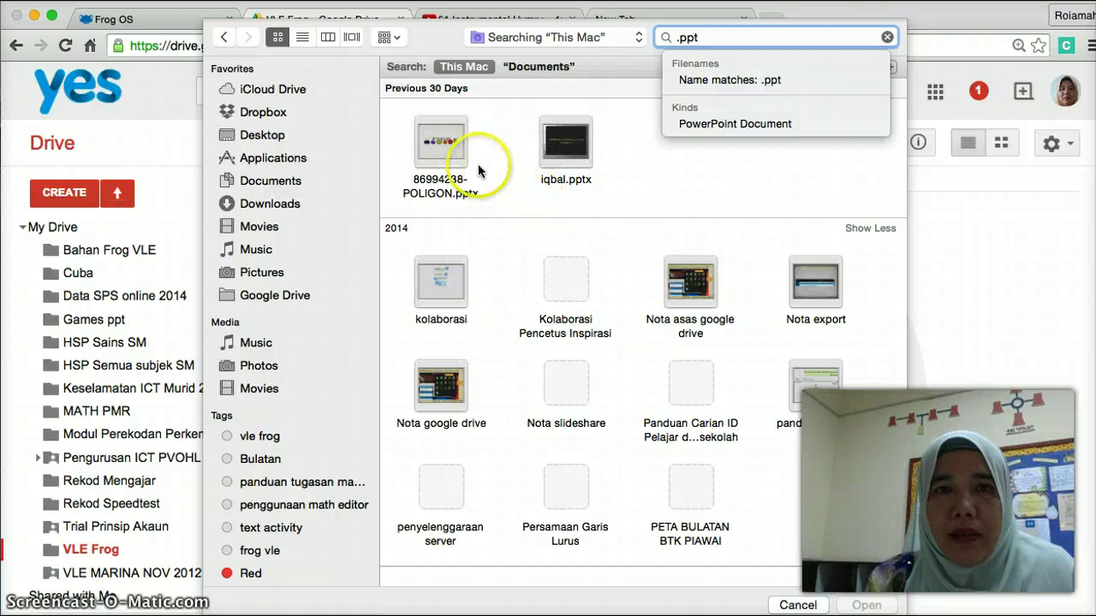
{"action": "mouse_move", "coordinate": [454, 154]}
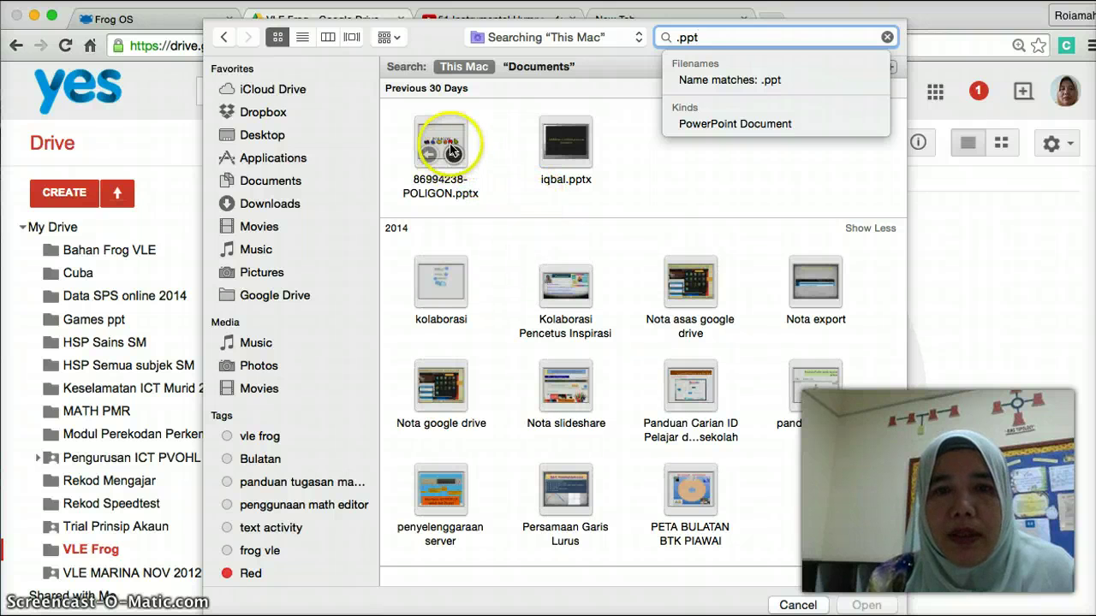
{"action": "double_click", "coordinate": [454, 154]}
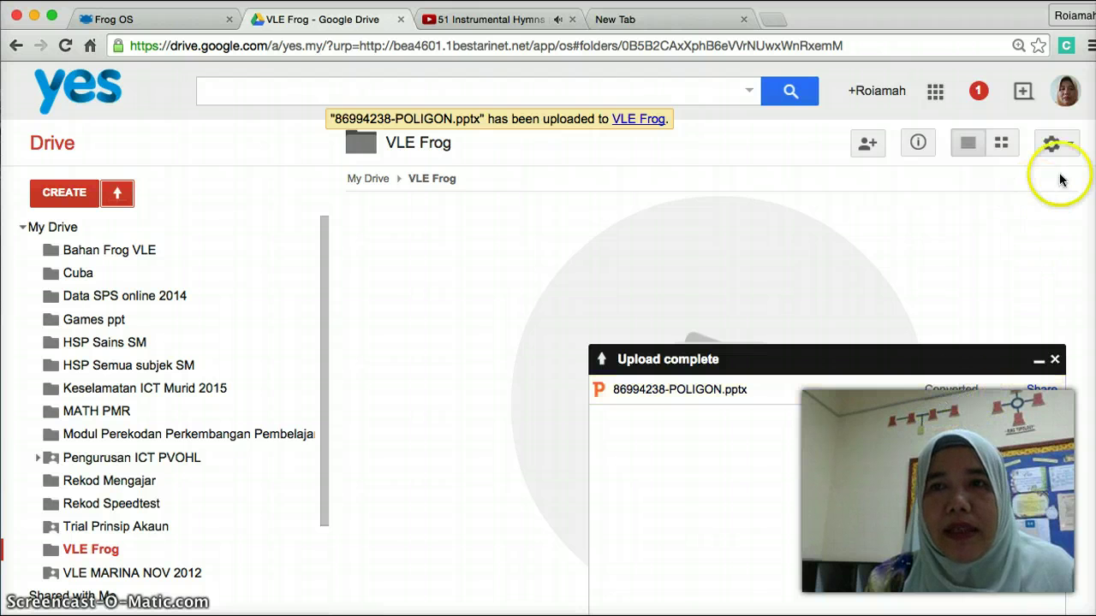
Step: Confirm 'Convert uploaded files to Google Docs format' is on and close the Upload complete panel
{"action": "left_click", "coordinate": [1066, 147]}
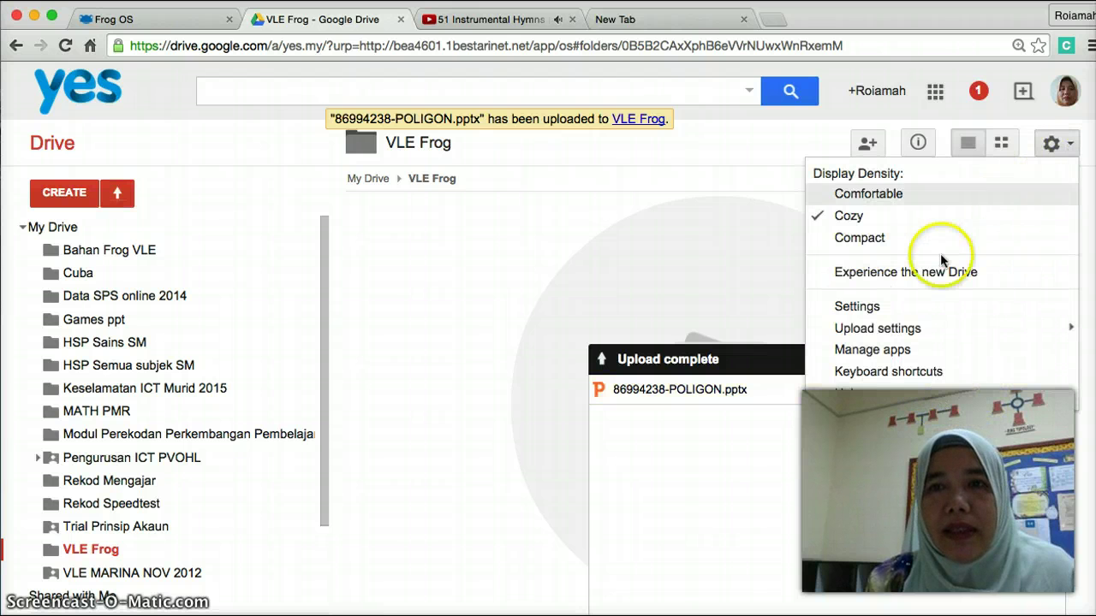
{"action": "mouse_move", "coordinate": [871, 329]}
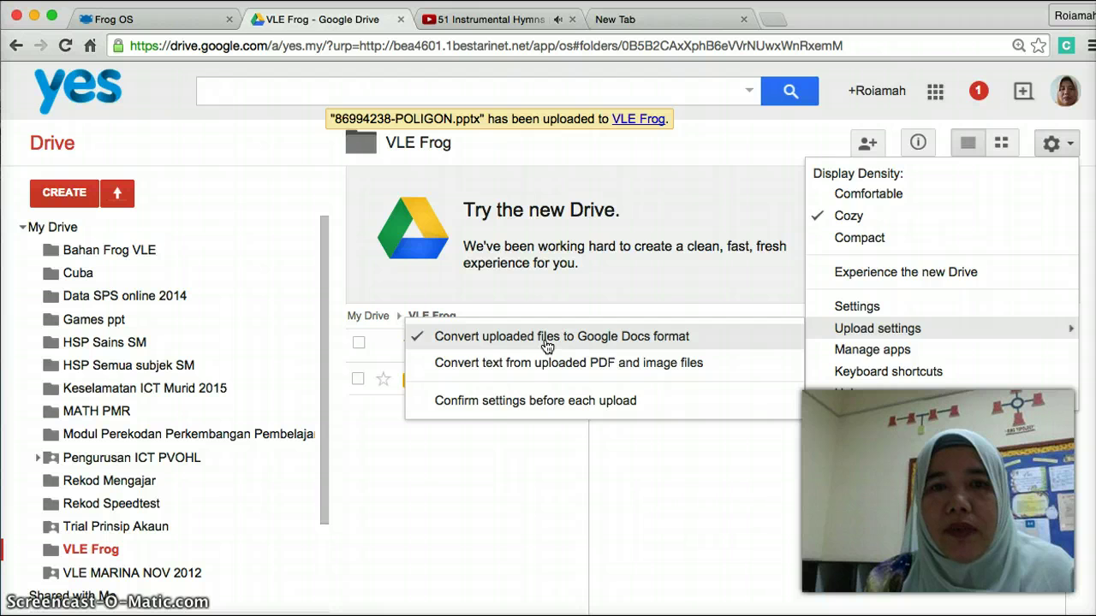
{"action": "left_click", "coordinate": [545, 341]}
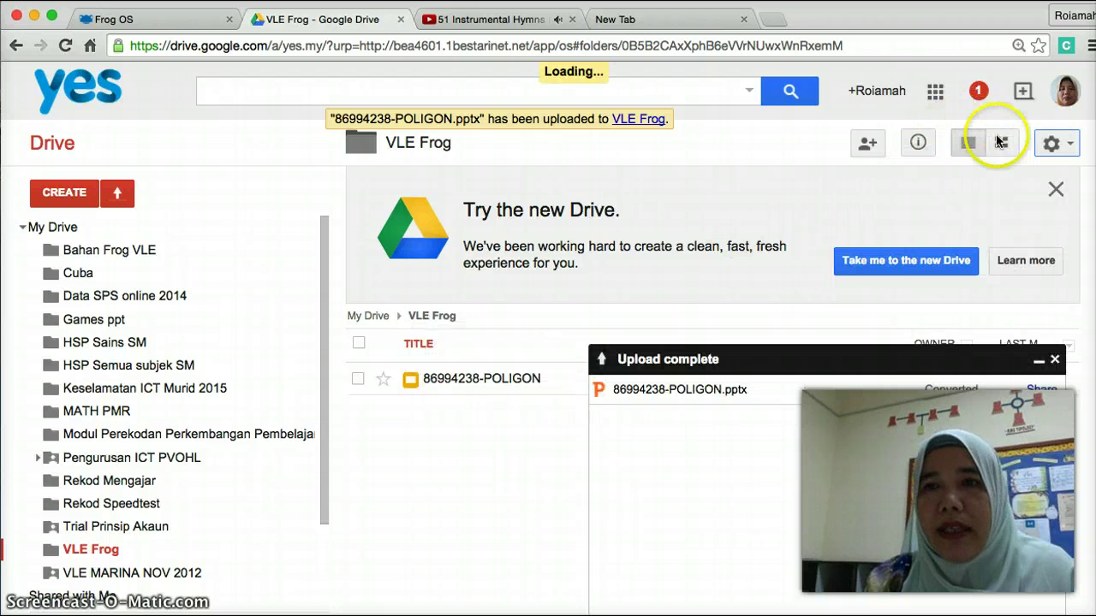
{"action": "left_click", "coordinate": [1053, 144]}
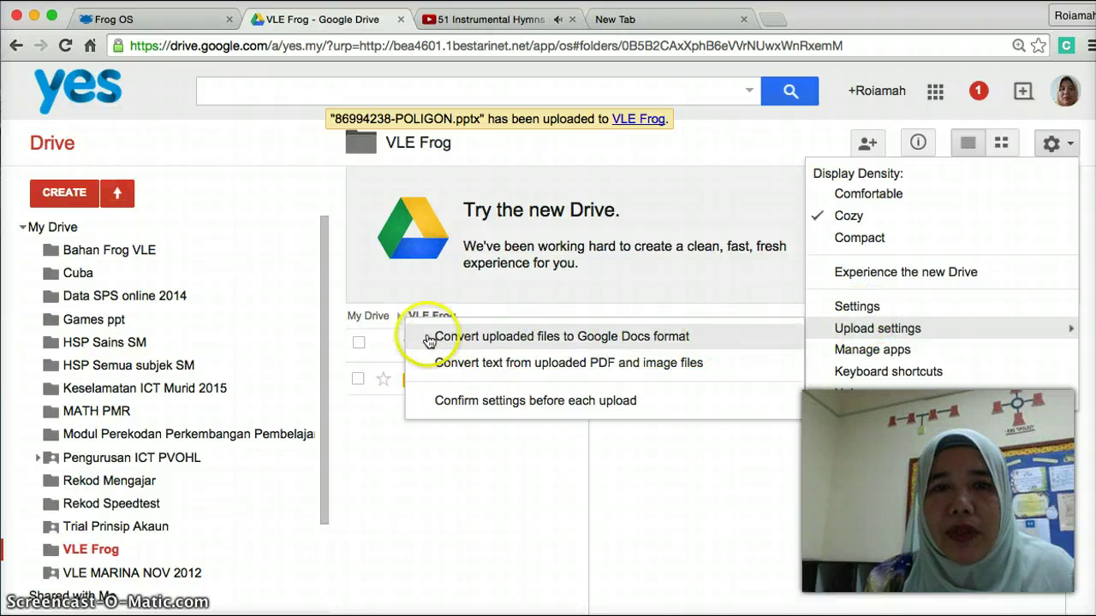
{"action": "left_click", "coordinate": [429, 338]}
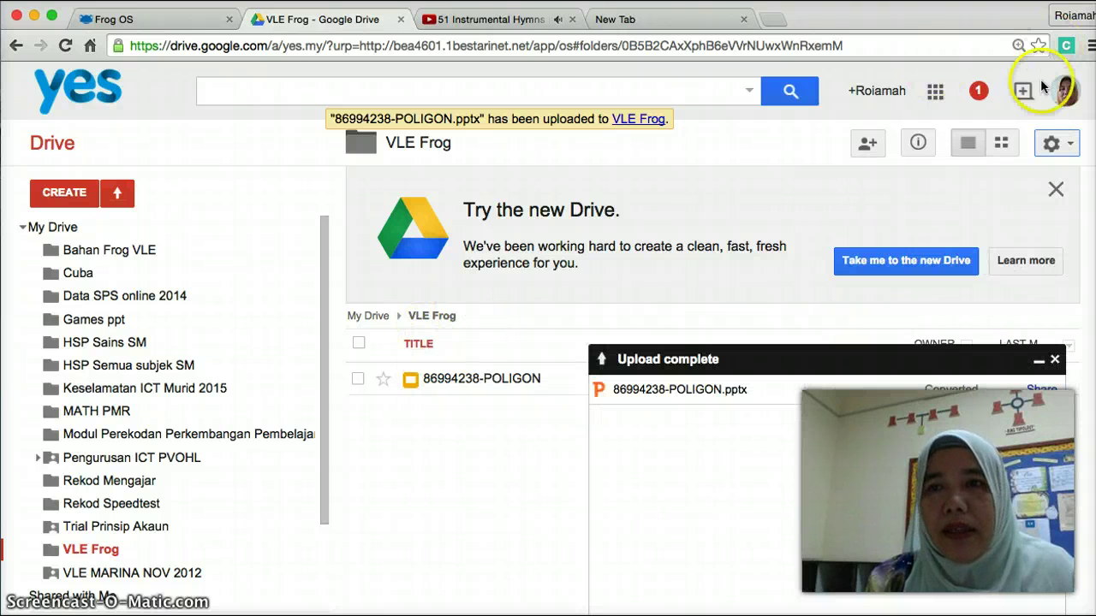
{"action": "left_click", "coordinate": [1053, 146]}
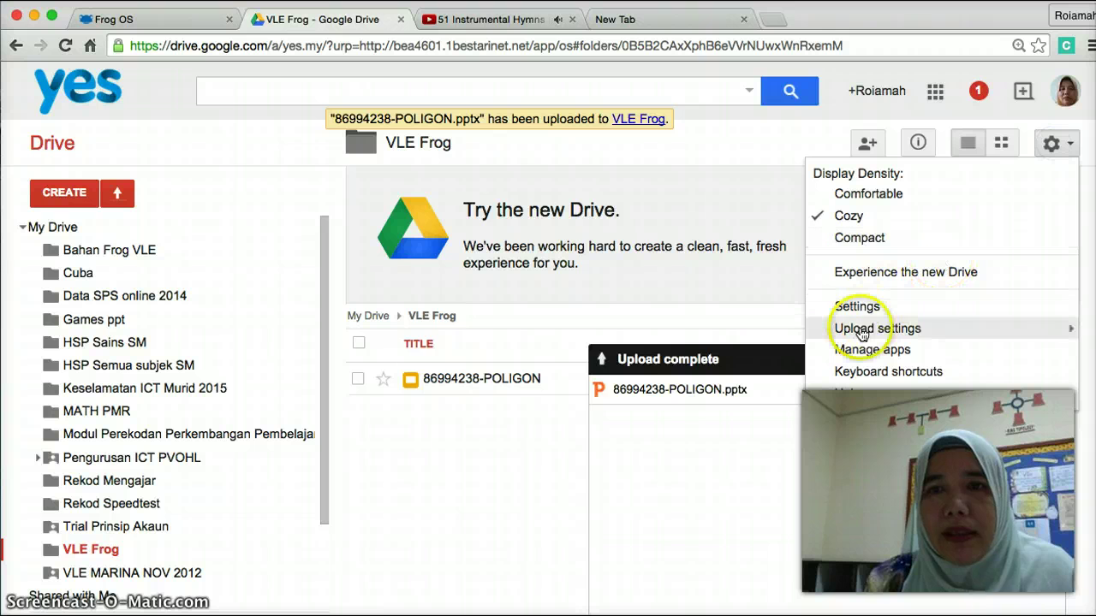
{"action": "mouse_move", "coordinate": [856, 328]}
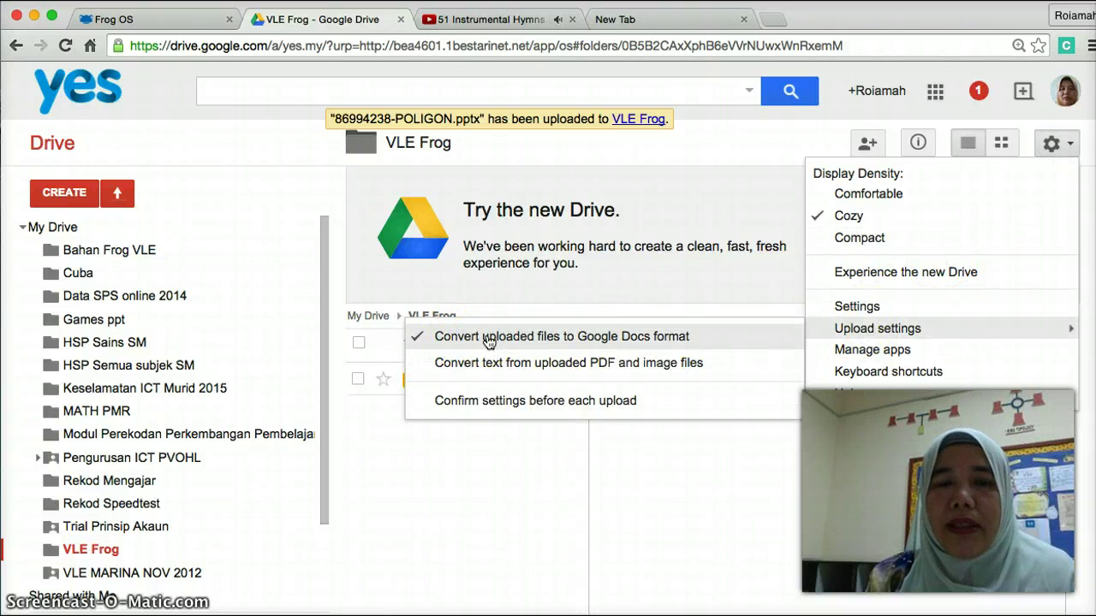
{"action": "left_click", "coordinate": [335, 286]}
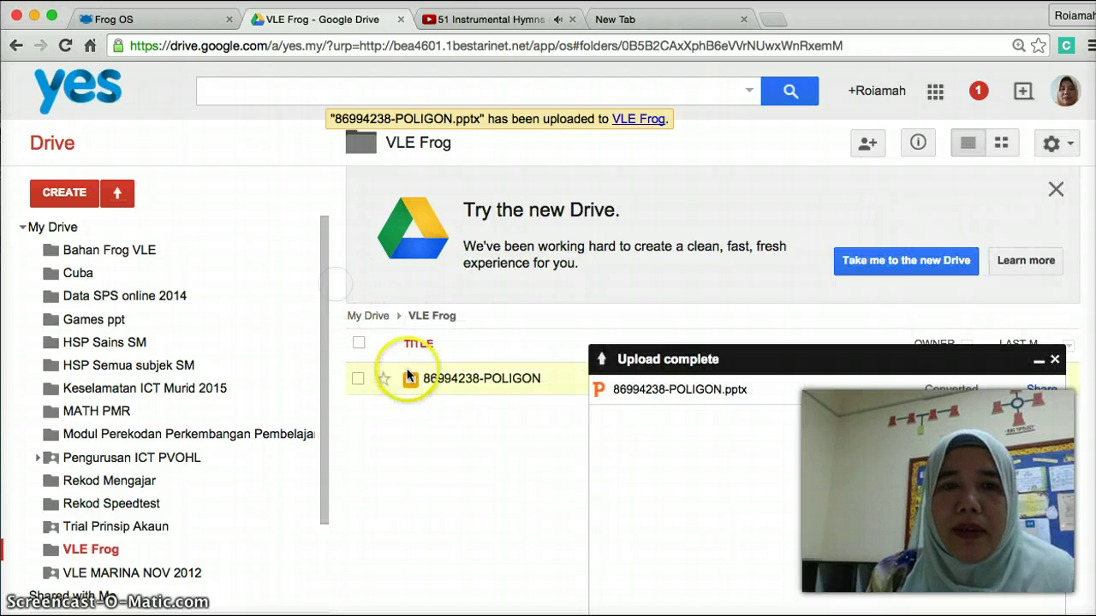
{"action": "left_click", "coordinate": [1057, 360]}
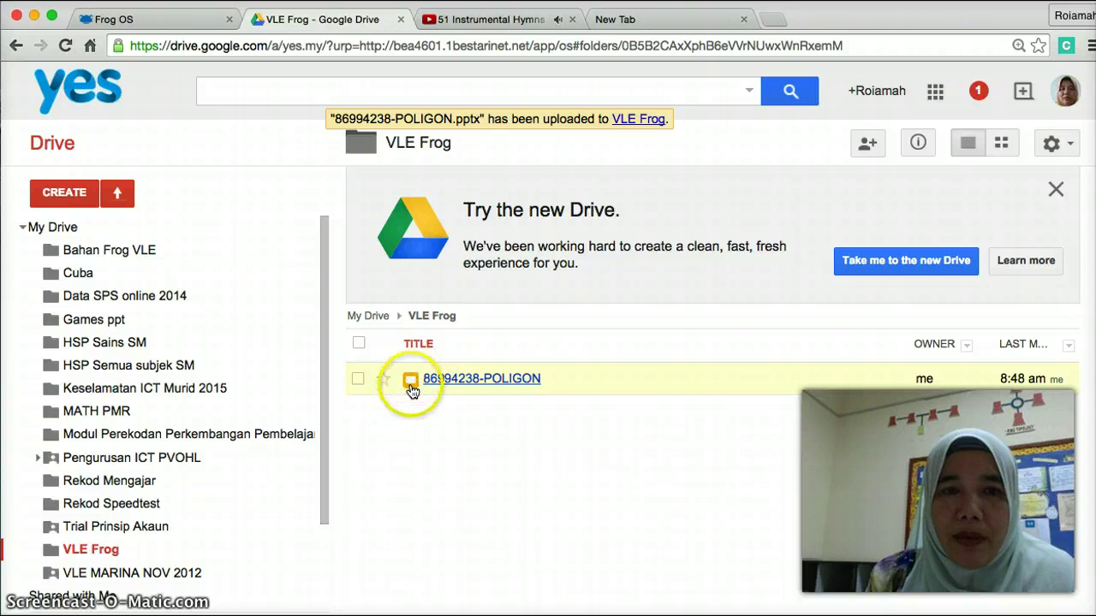
Step: Open 86994238-POLIGON and publish it to the web as a Medium (960x749) embed
{"action": "left_click", "coordinate": [462, 384]}
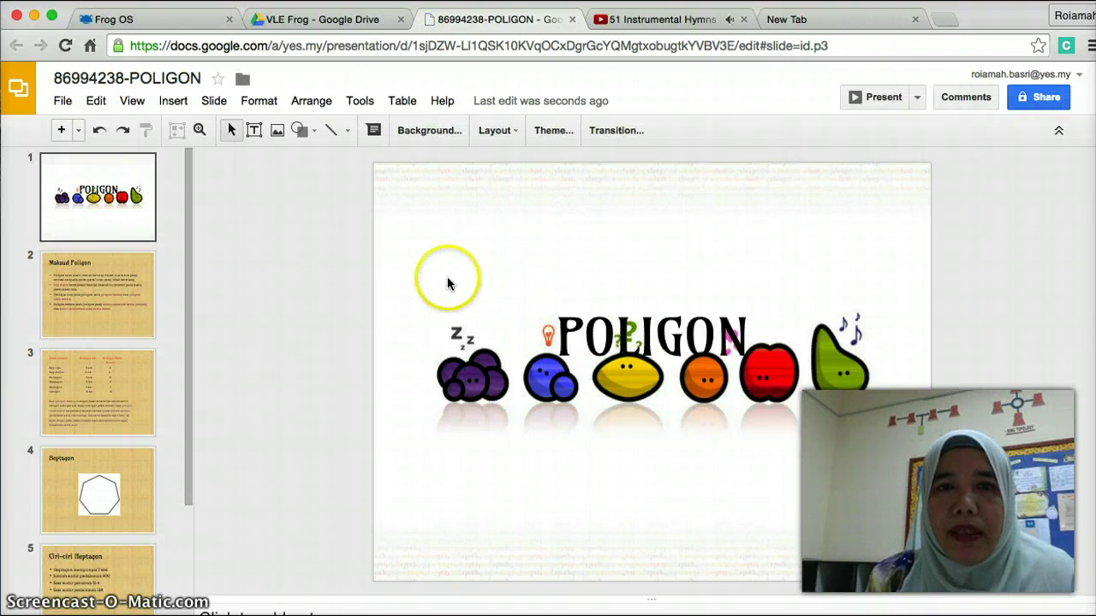
{"action": "left_click", "coordinate": [61, 103]}
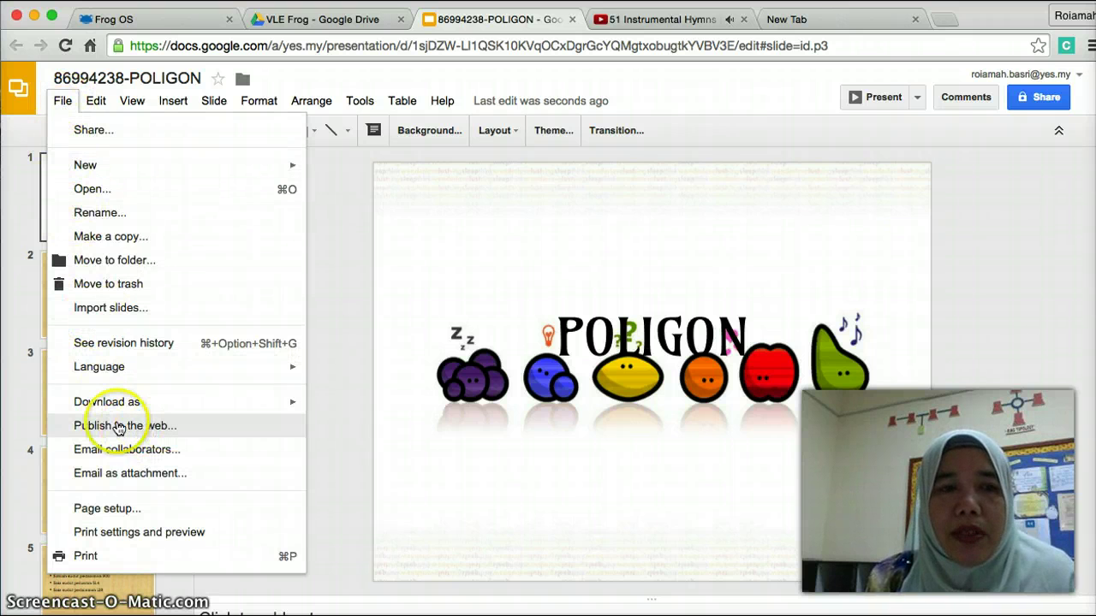
{"action": "left_click", "coordinate": [158, 428]}
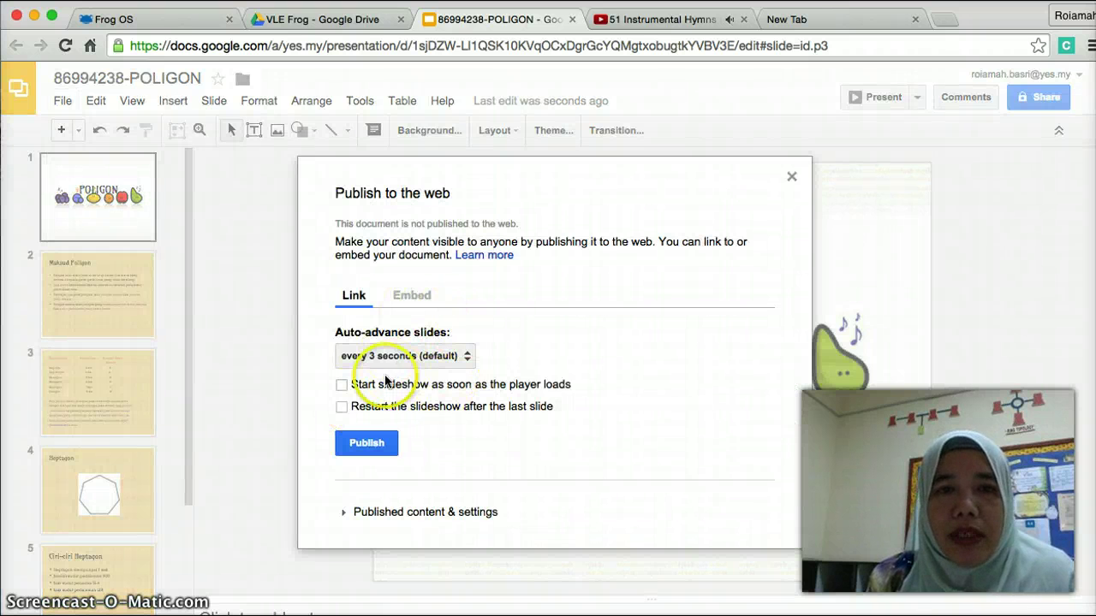
{"action": "left_click", "coordinate": [417, 300]}
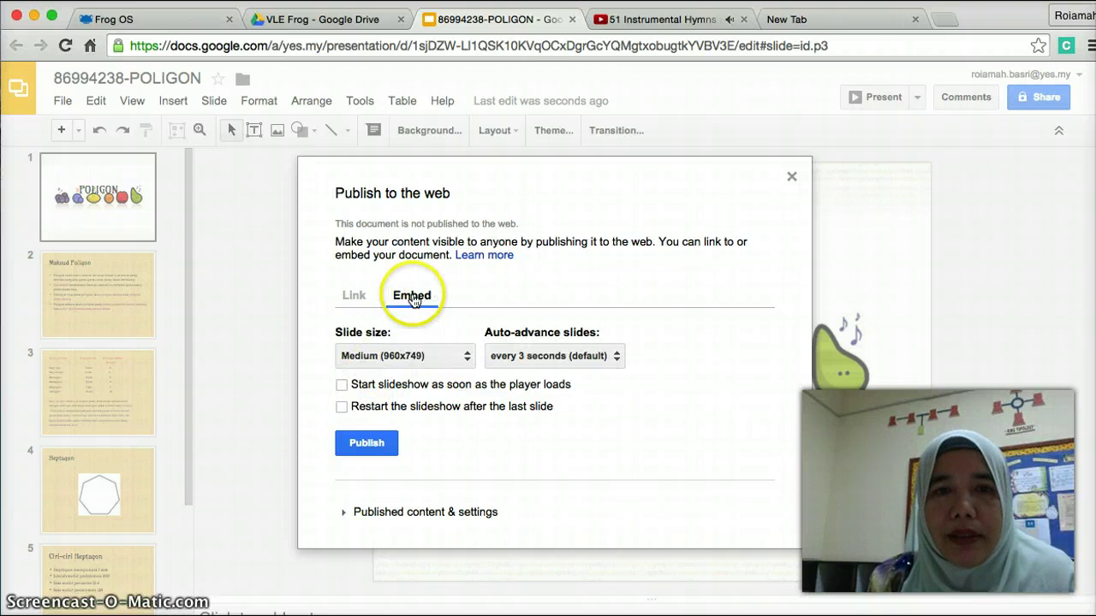
{"action": "left_click", "coordinate": [462, 357]}
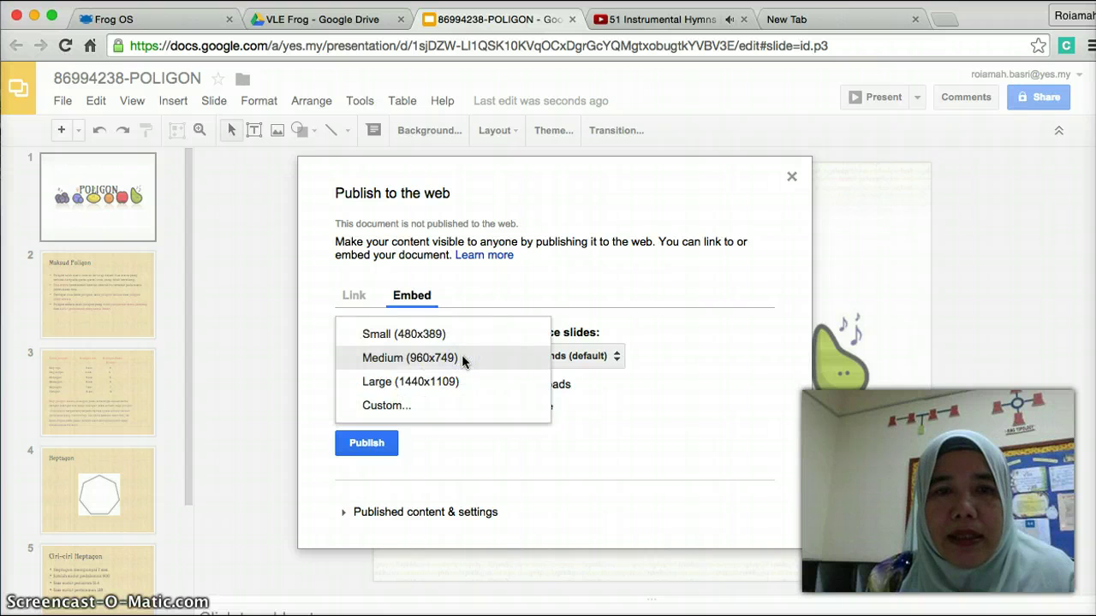
{"action": "left_click", "coordinate": [462, 359]}
{"action": "left_click", "coordinate": [463, 359]}
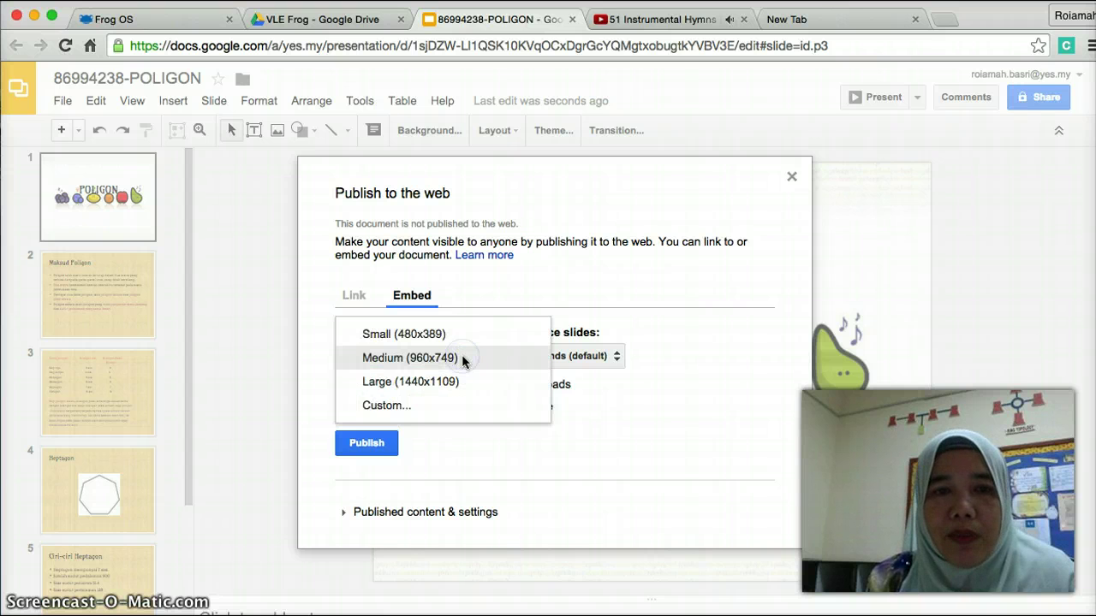
{"action": "left_click", "coordinate": [462, 359]}
{"action": "left_click", "coordinate": [374, 442]}
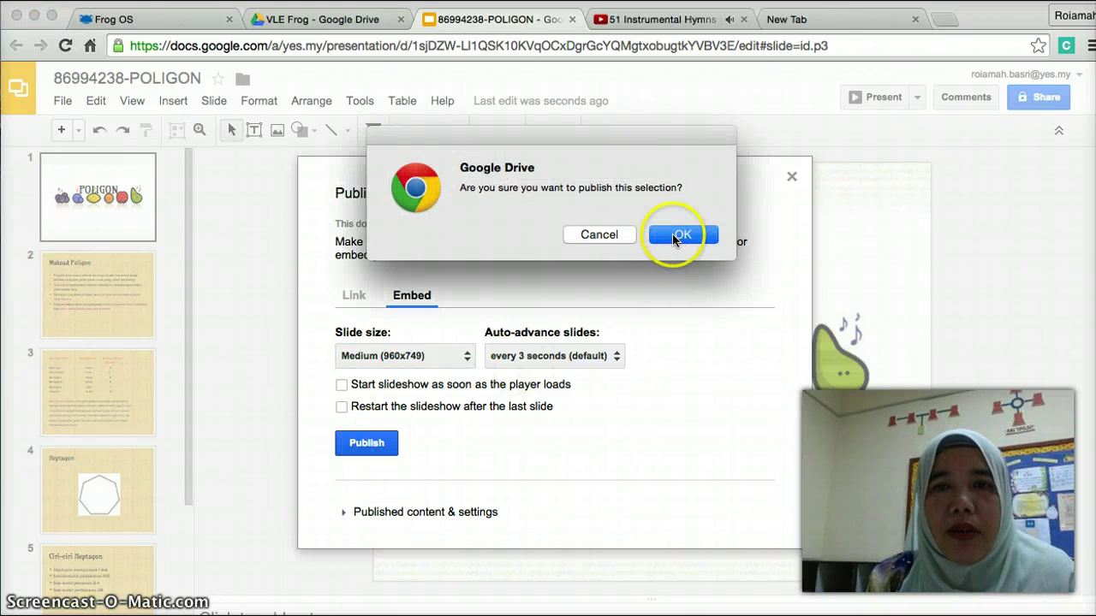
{"action": "left_click", "coordinate": [675, 238]}
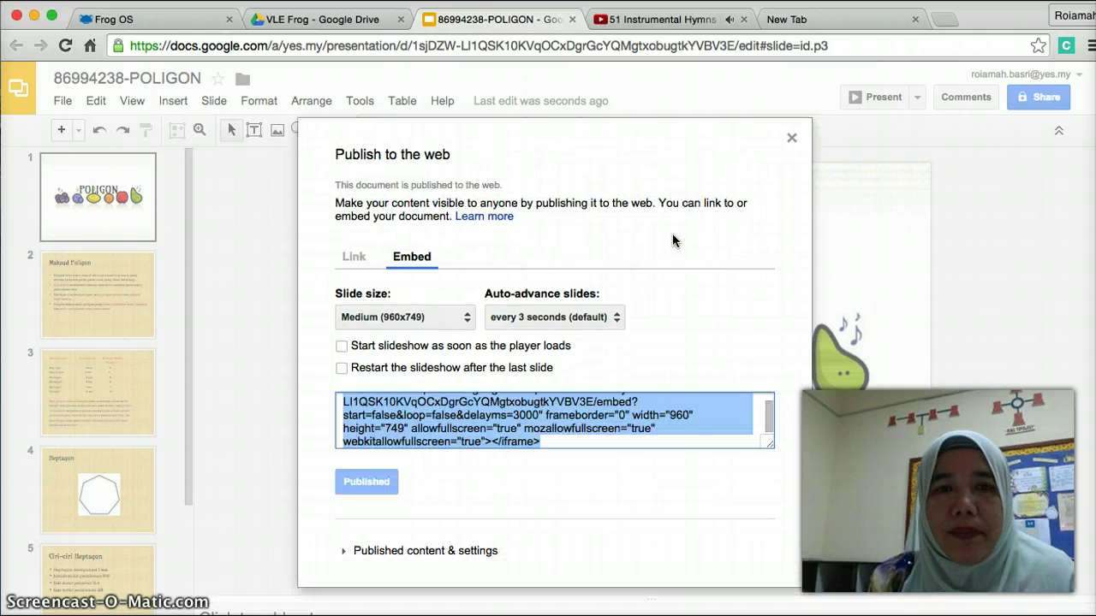
Step: Select and copy the published presentation's iframe embed code
{"action": "key", "text": "super+c"}
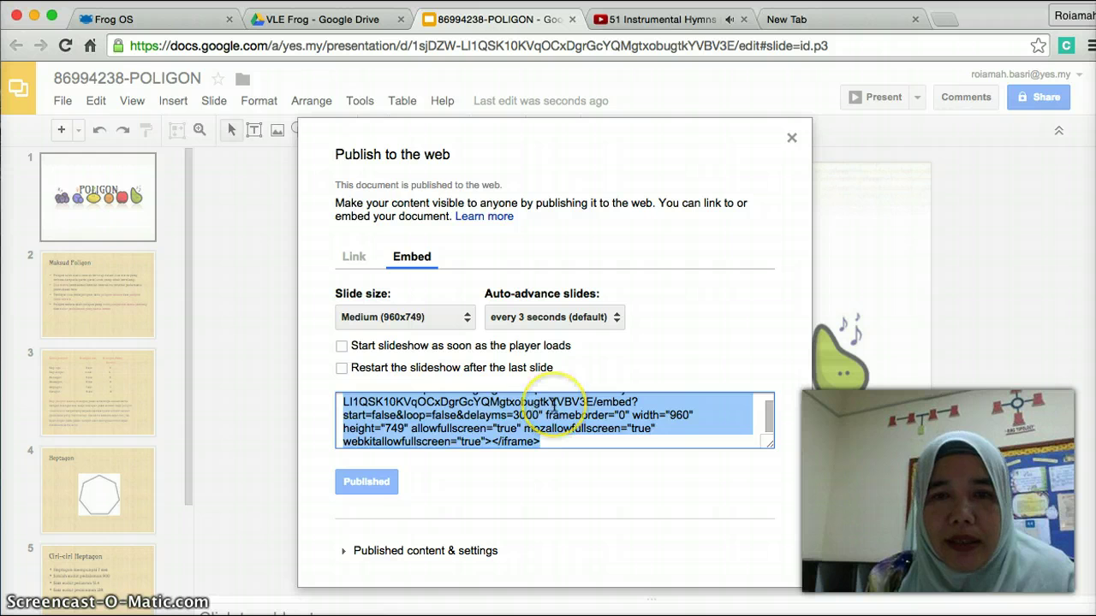
{"action": "scroll", "coordinate": [555, 404], "scroll_direction": "up", "scroll_amount": 1}
{"action": "left_click", "coordinate": [347, 400]}
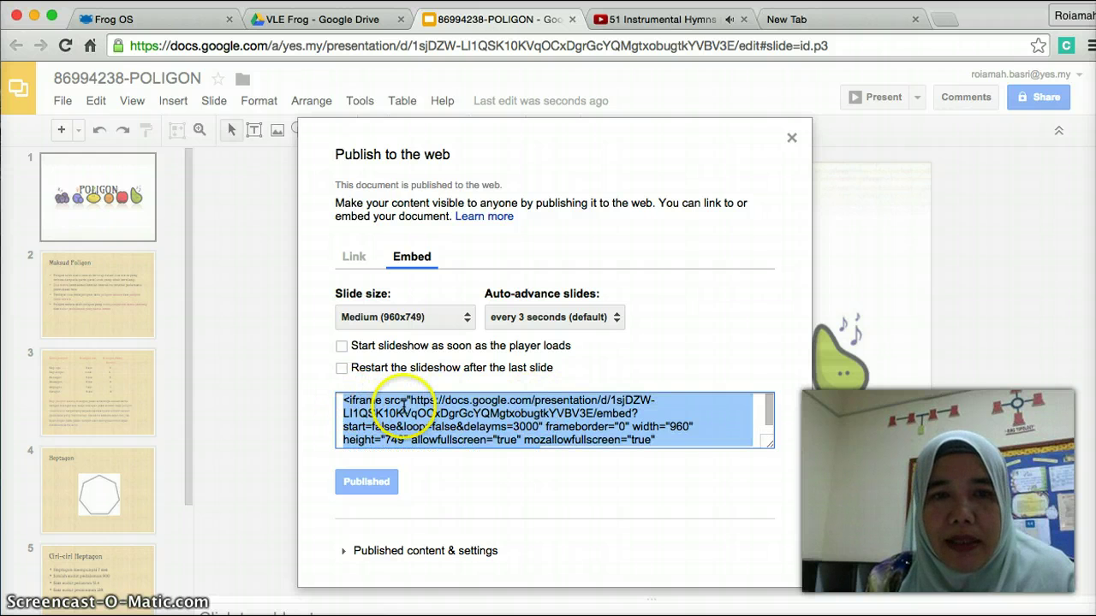
{"action": "left_click", "coordinate": [404, 407]}
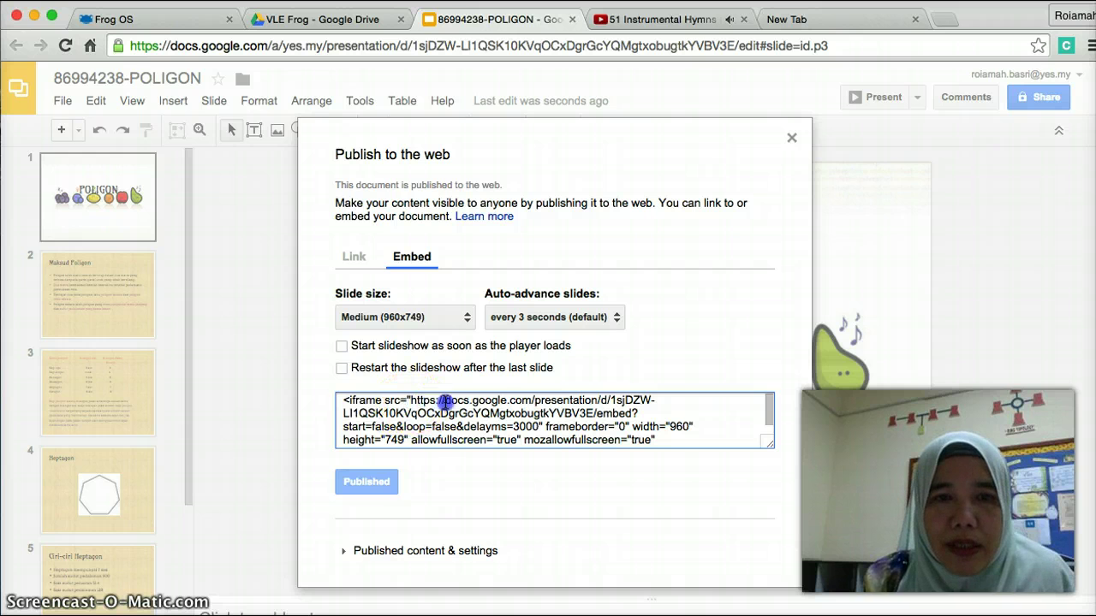
{"action": "left_click_drag", "start_coordinate": [411, 400], "coordinate": [544, 426]}
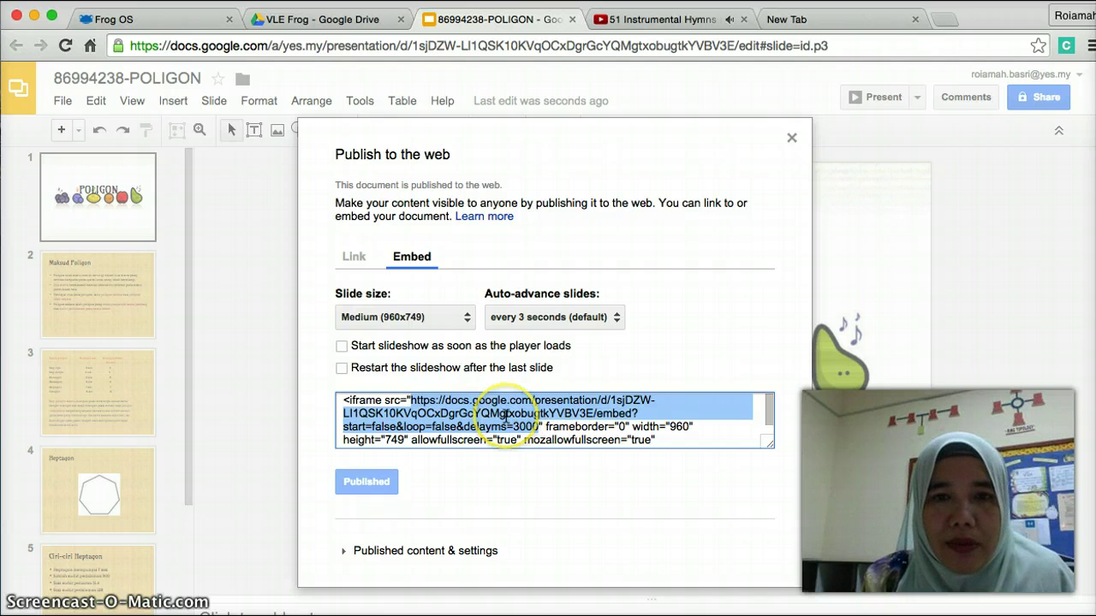
{"action": "right_click", "coordinate": [506, 417]}
{"action": "left_click", "coordinate": [531, 412]}
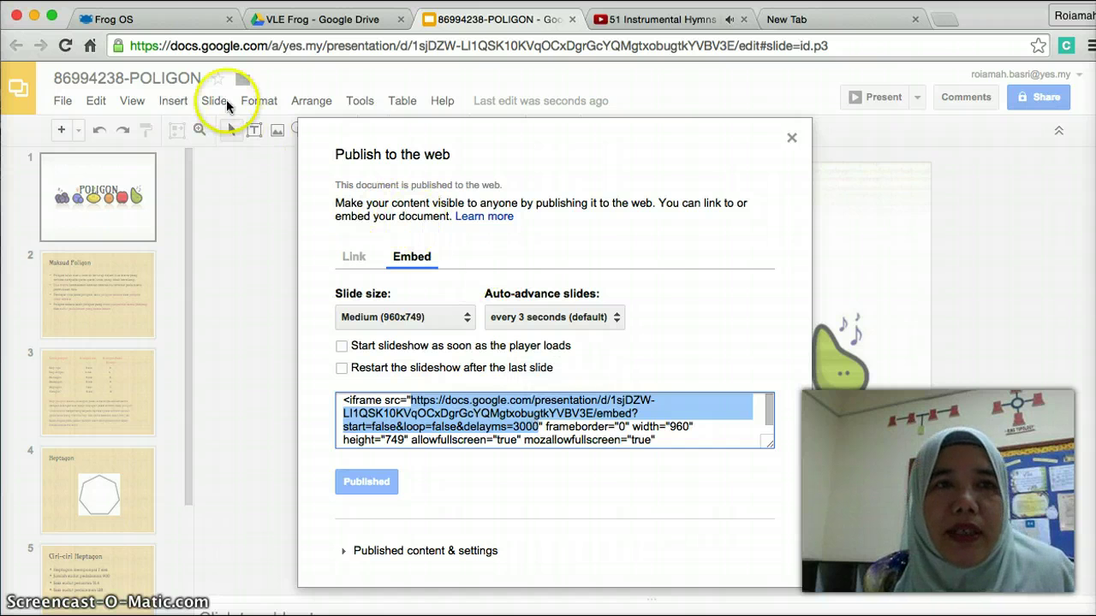
Step: Back in Frog VLE, open the '2.1 Memahami konsep poligon sekata' site from FrogDrive's sites
{"action": "left_click", "coordinate": [164, 17]}
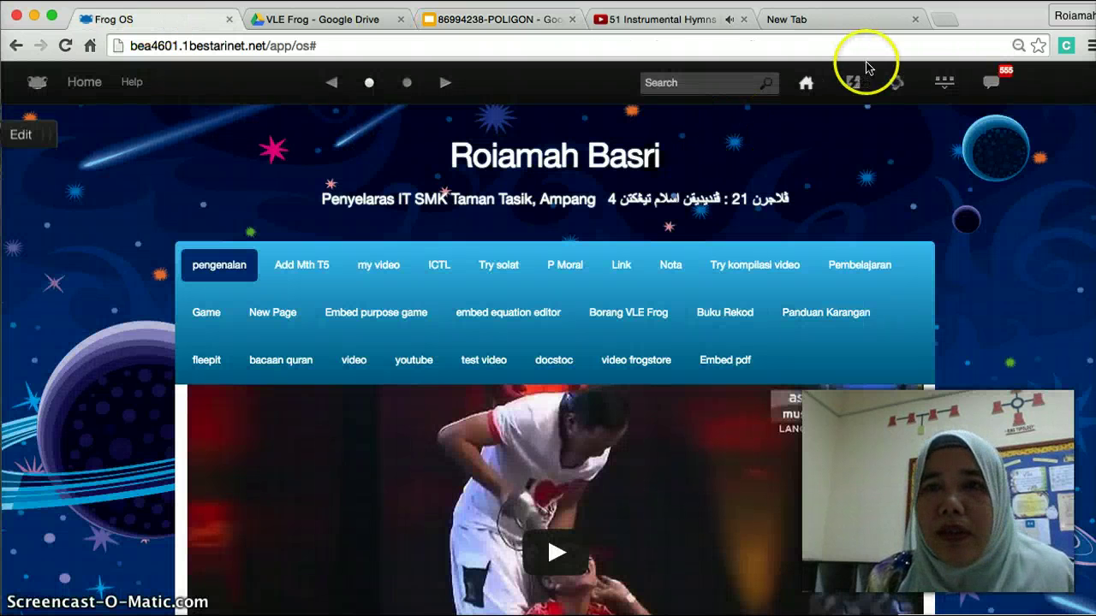
{"action": "left_click", "coordinate": [853, 83]}
{"action": "left_click", "coordinate": [979, 349]}
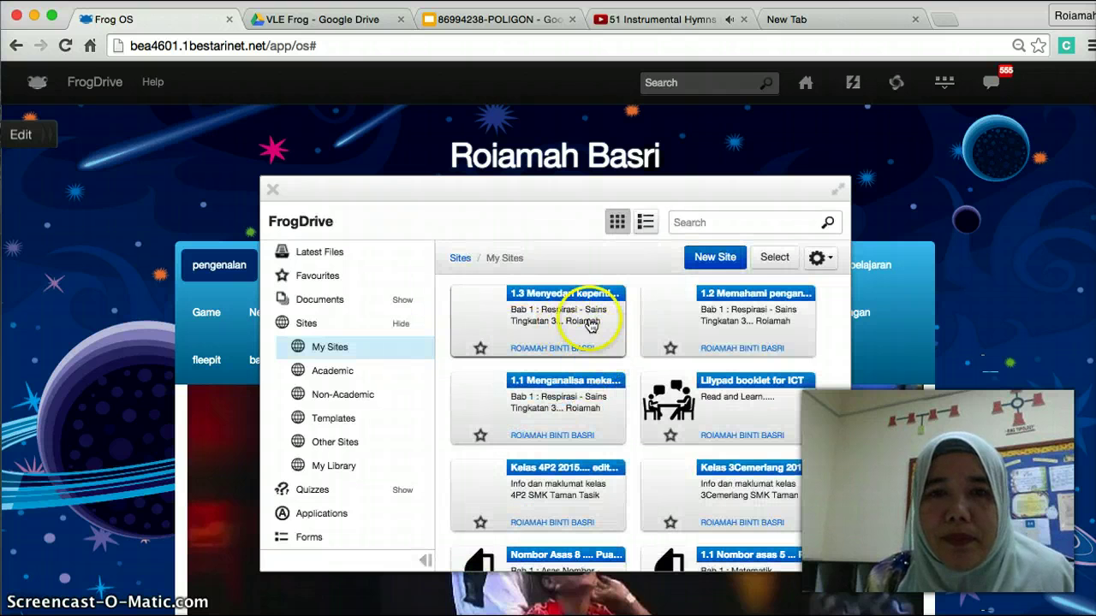
{"action": "scroll", "coordinate": [568, 418], "scroll_direction": "down", "scroll_amount": 3}
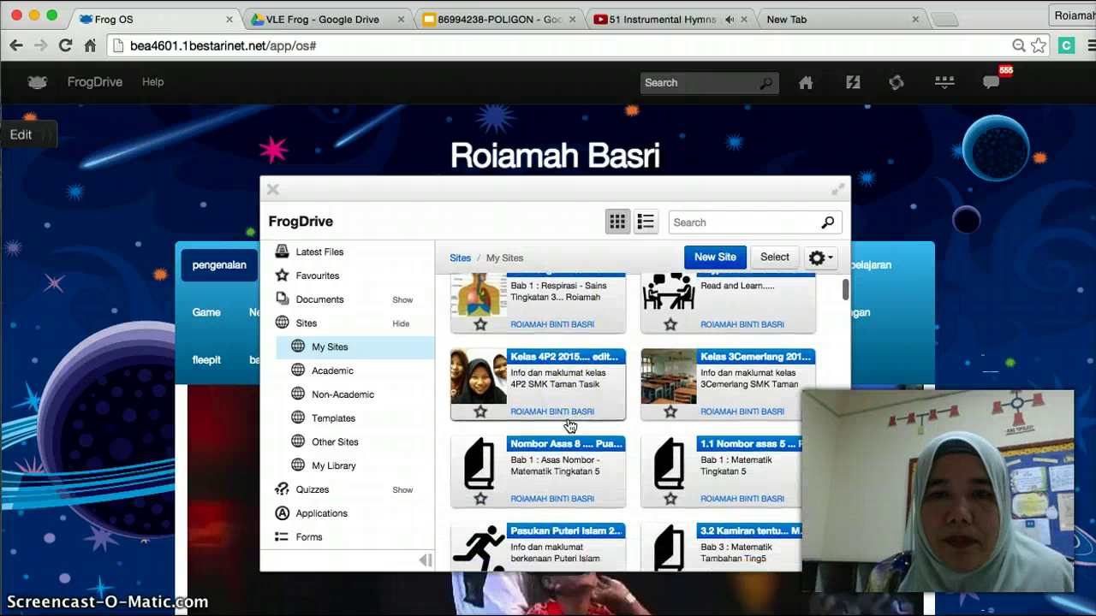
{"action": "scroll", "coordinate": [569, 425], "scroll_direction": "down", "scroll_amount": 1}
{"action": "scroll", "coordinate": [569, 425], "scroll_direction": "down", "scroll_amount": 3}
{"action": "scroll", "coordinate": [569, 426], "scroll_direction": "down", "scroll_amount": 3}
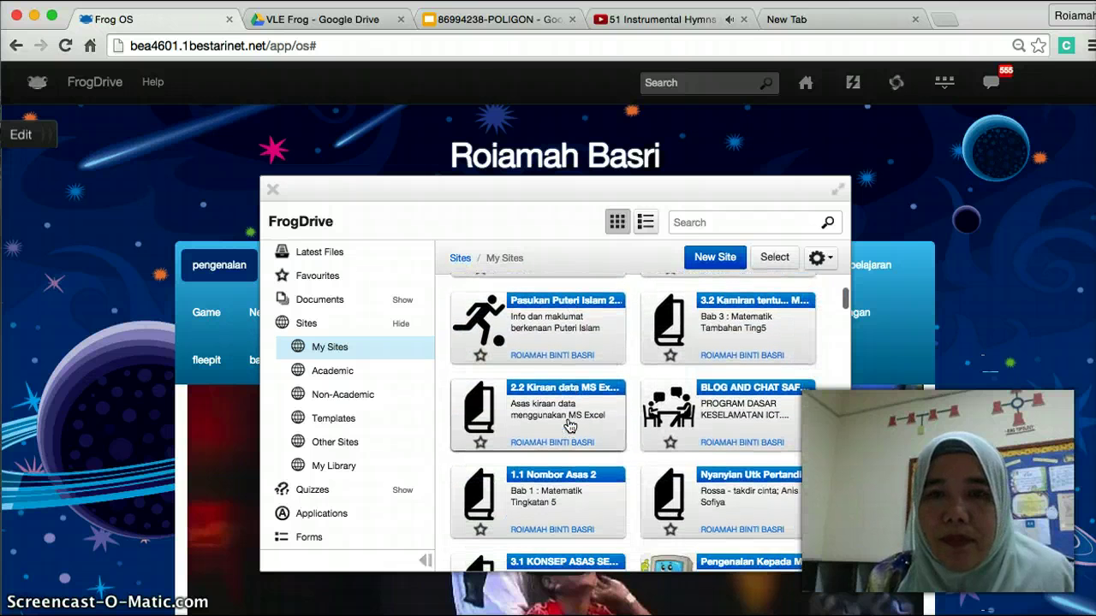
{"action": "scroll", "coordinate": [569, 425], "scroll_direction": "down", "scroll_amount": 2}
{"action": "scroll", "coordinate": [569, 425], "scroll_direction": "down", "scroll_amount": 3}
{"action": "scroll", "coordinate": [569, 426], "scroll_direction": "down", "scroll_amount": 1}
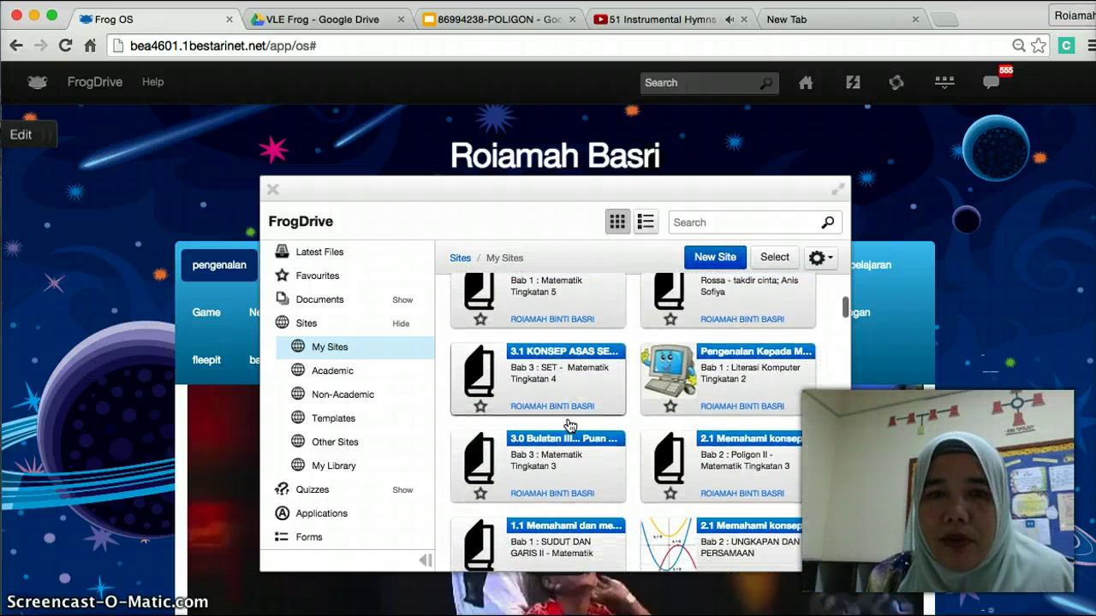
{"action": "scroll", "coordinate": [569, 425], "scroll_direction": "down", "scroll_amount": 1}
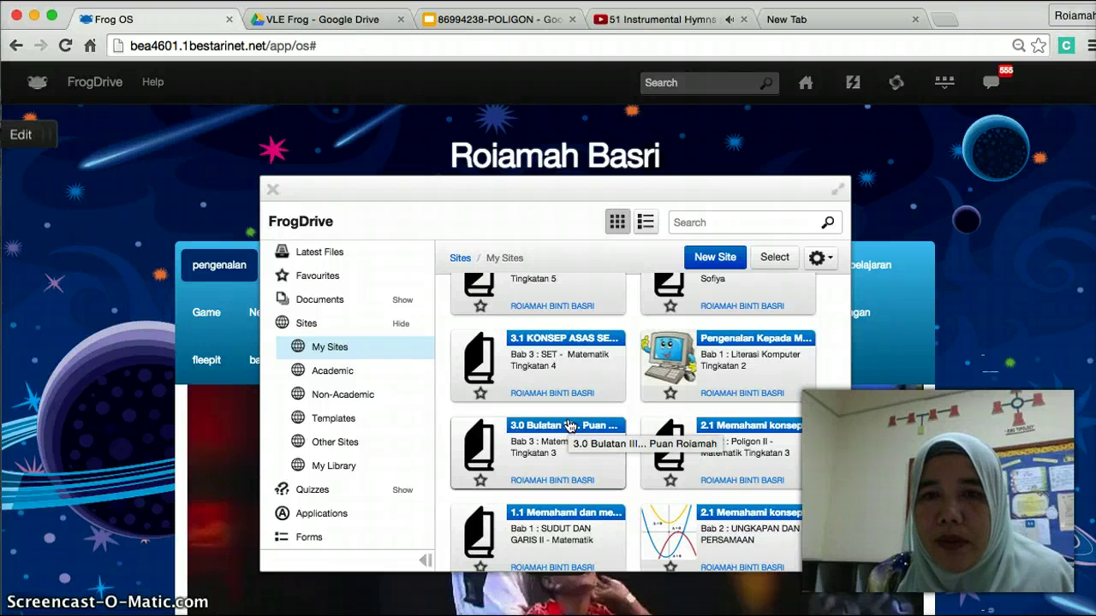
{"action": "scroll", "coordinate": [570, 425], "scroll_direction": "down", "scroll_amount": 2}
{"action": "scroll", "coordinate": [569, 425], "scroll_direction": "down", "scroll_amount": 1}
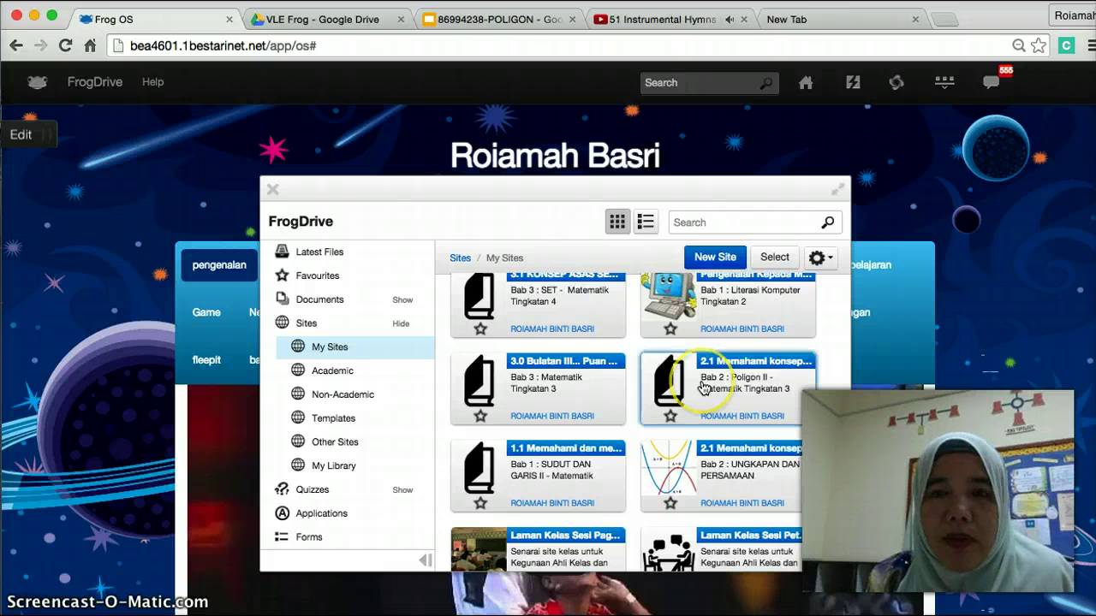
{"action": "left_click", "coordinate": [704, 387]}
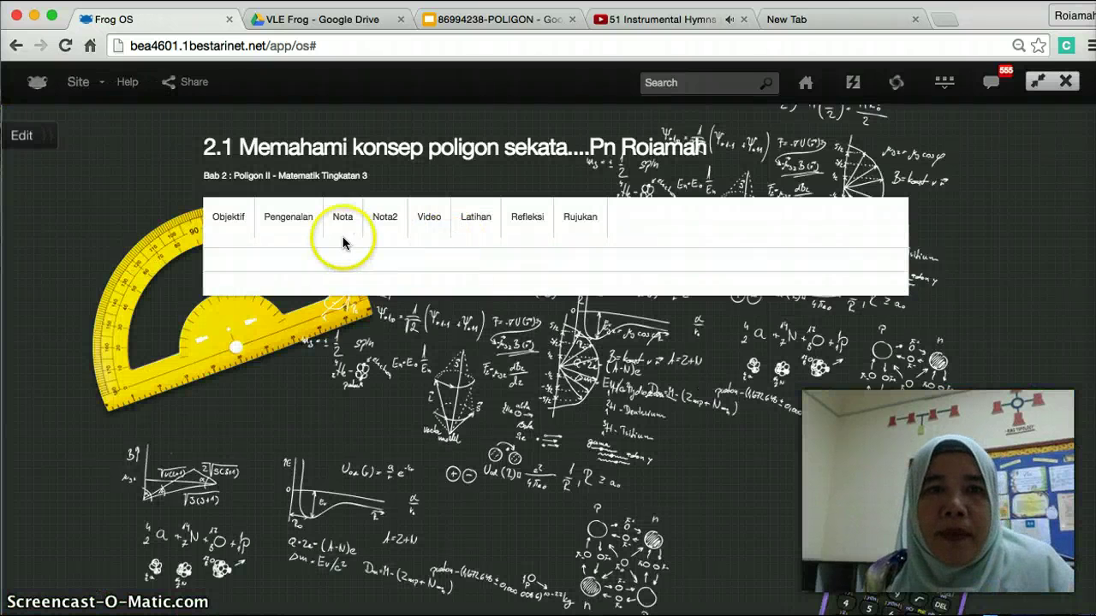
Step: In edit mode, add a new page named 'Nota3' after Rujukan
{"action": "left_click", "coordinate": [22, 138]}
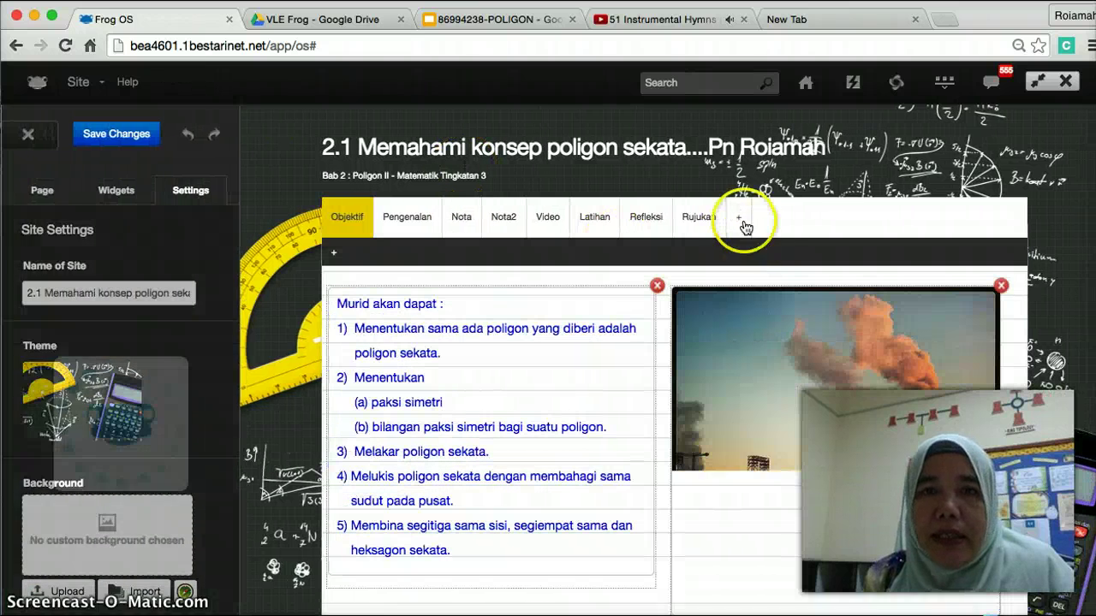
{"action": "left_click", "coordinate": [741, 223]}
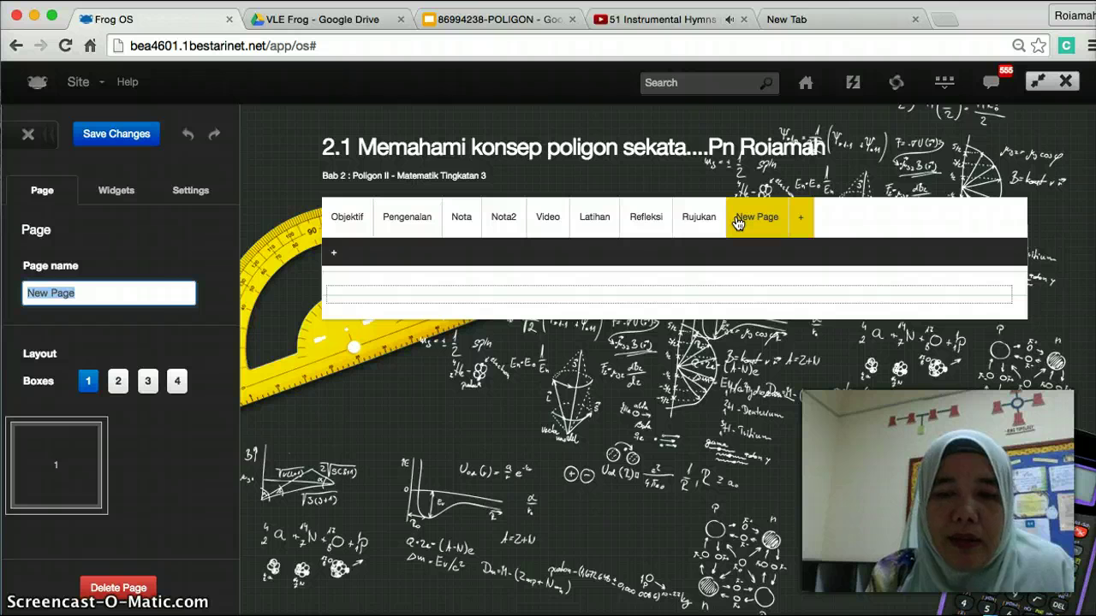
{"action": "type", "text": "Nota3"}
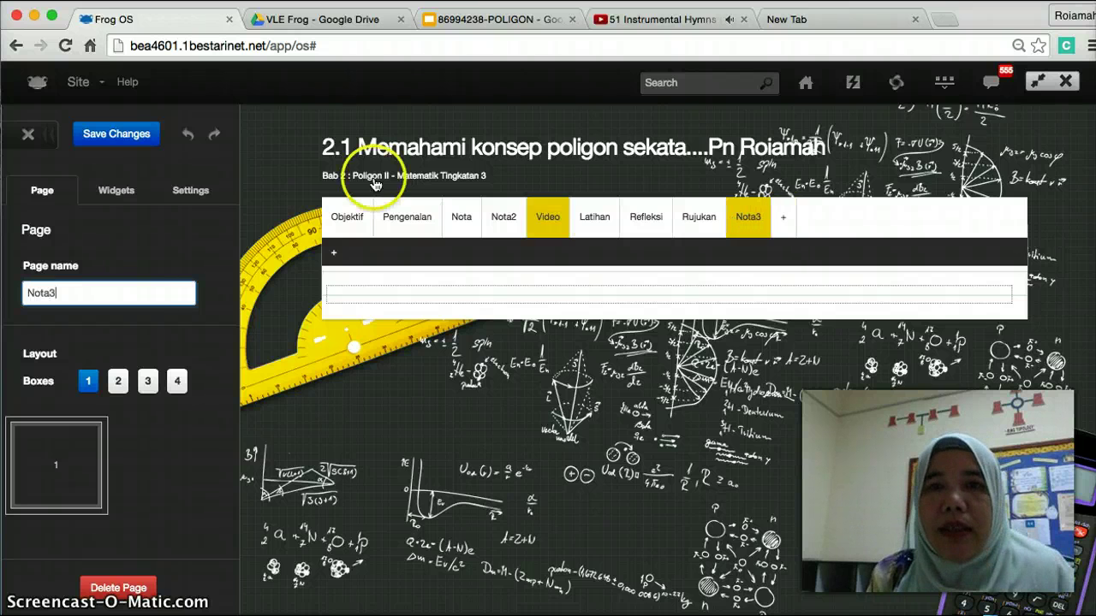
{"action": "left_click", "coordinate": [131, 191]}
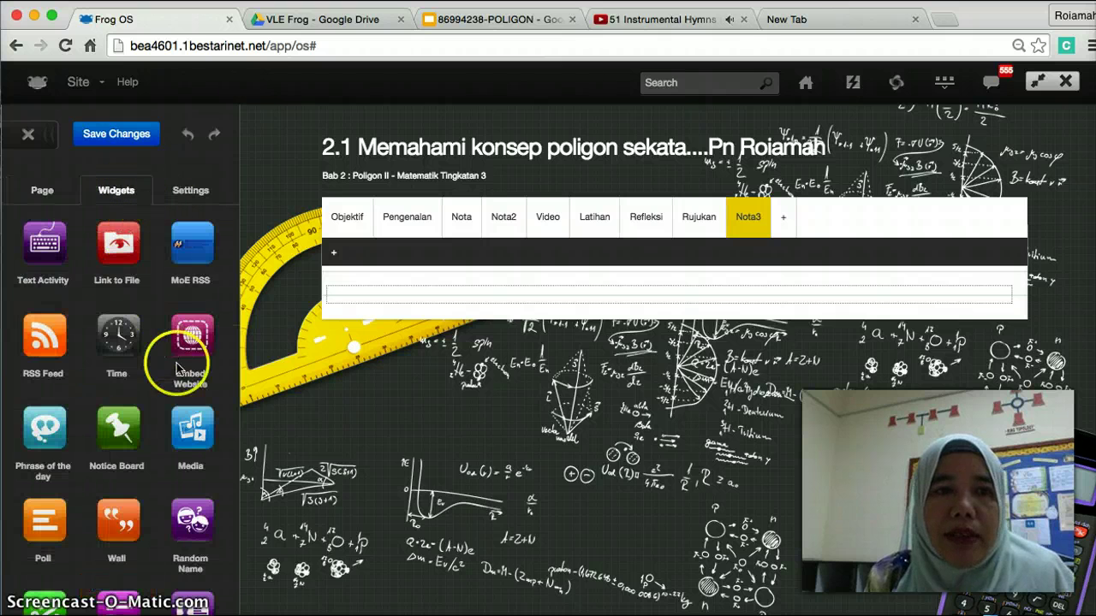
Step: Add an Embed Website widget with the pasted slides link, height 600, and save the page
{"action": "left_click_drag", "start_coordinate": [184, 342], "coordinate": [361, 303]}
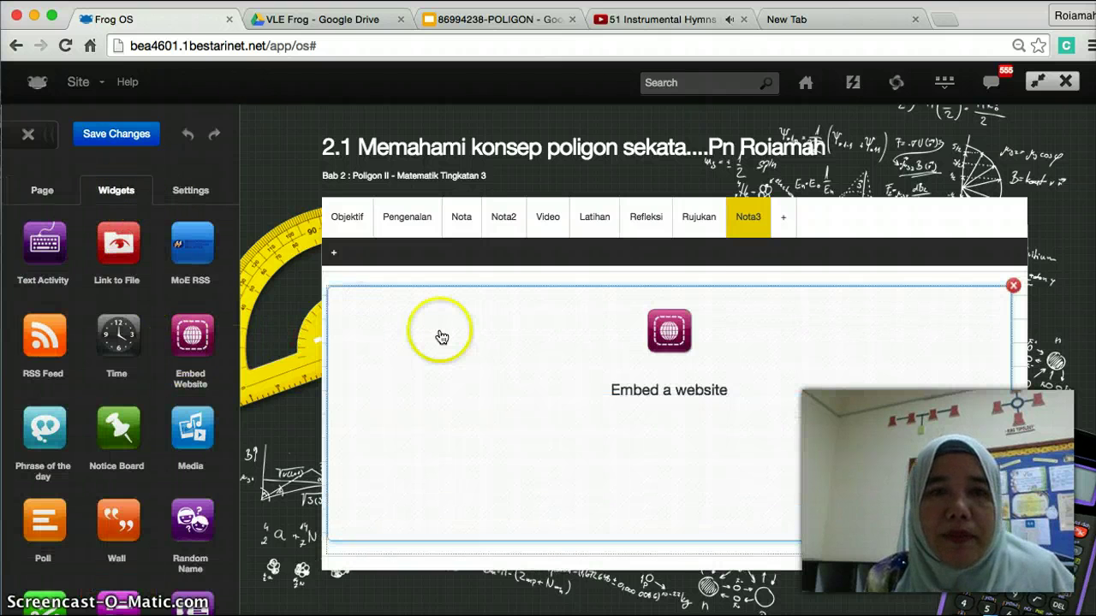
{"action": "left_click", "coordinate": [440, 335]}
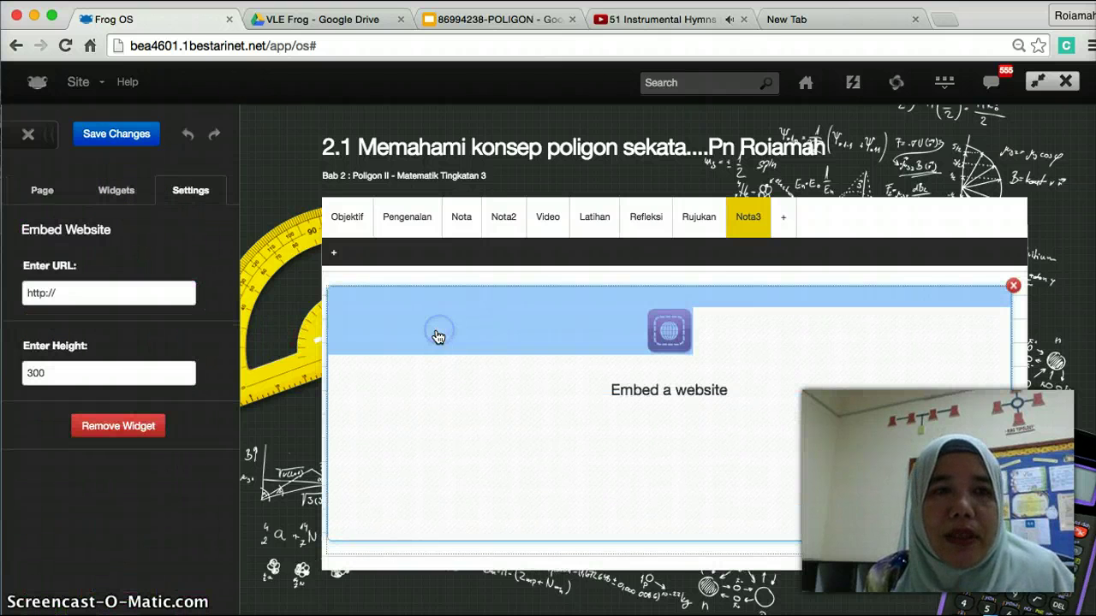
{"action": "right_click", "coordinate": [85, 293]}
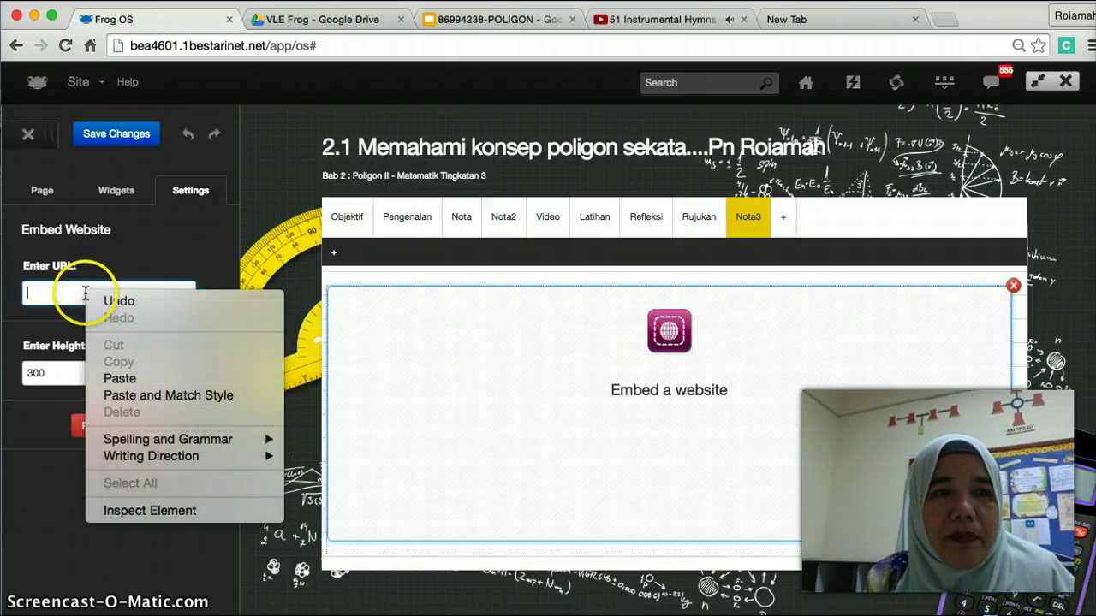
{"action": "left_click", "coordinate": [107, 378]}
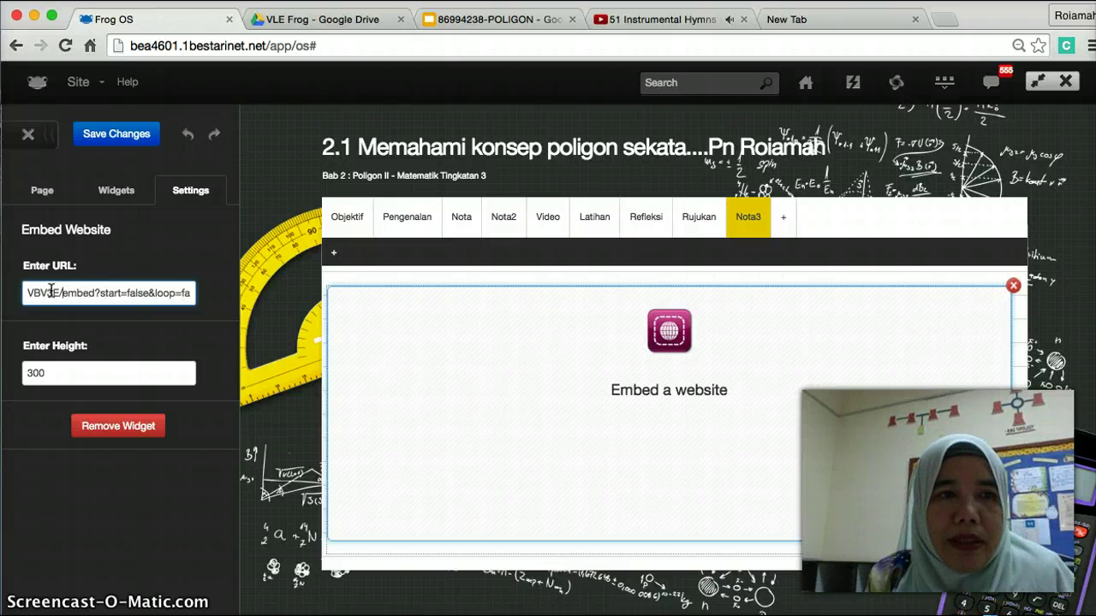
{"action": "key", "text": "Left"}
{"action": "key", "text": "Left"}
{"action": "key", "text": "Left"}
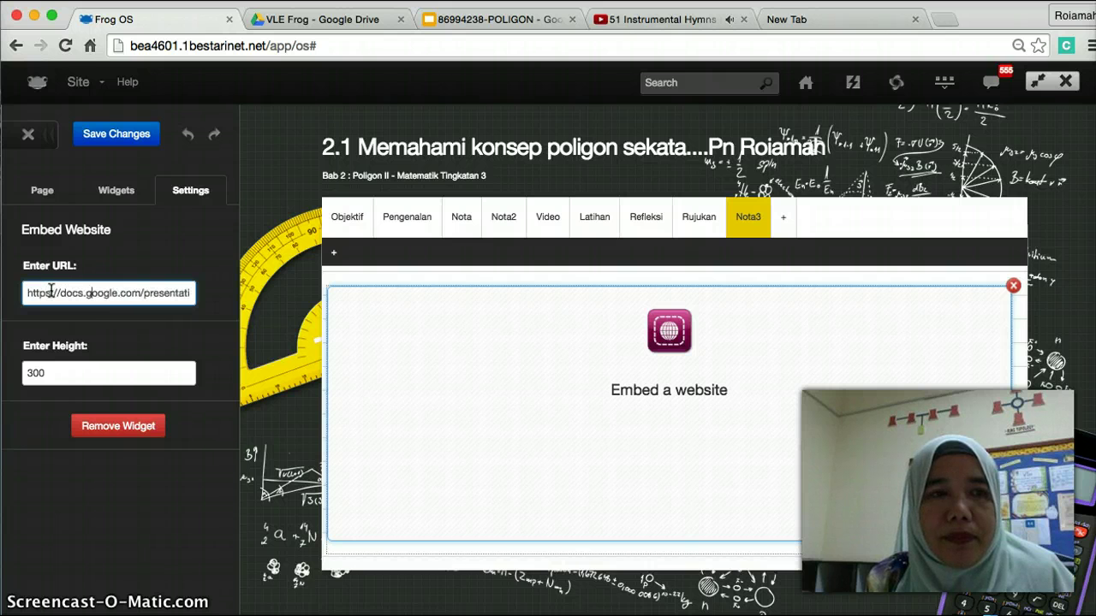
{"action": "double_click", "coordinate": [31, 373]}
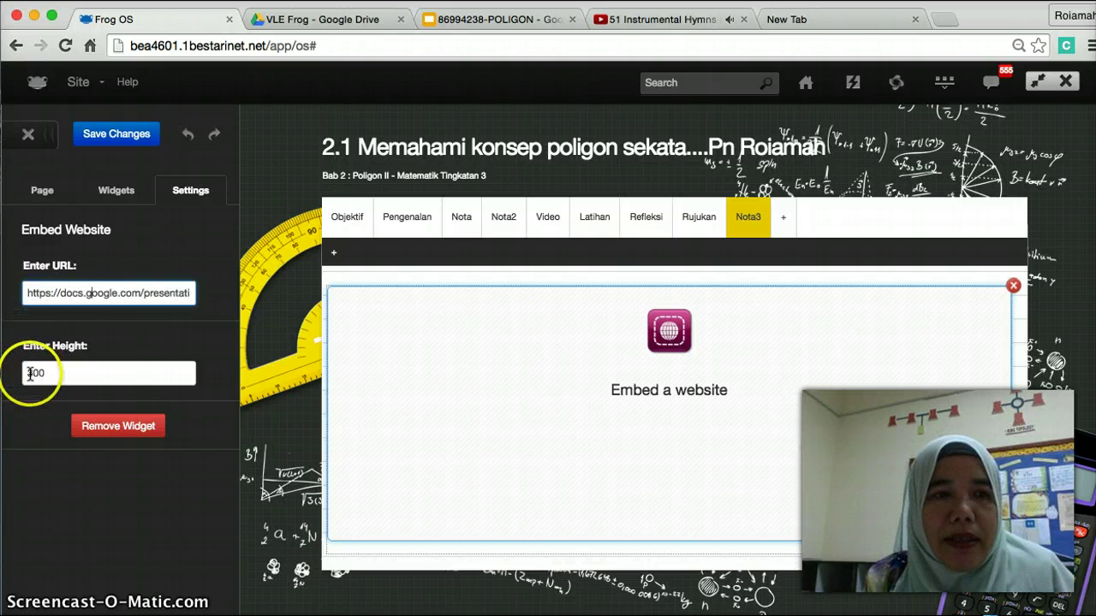
{"action": "type", "text": "6"}
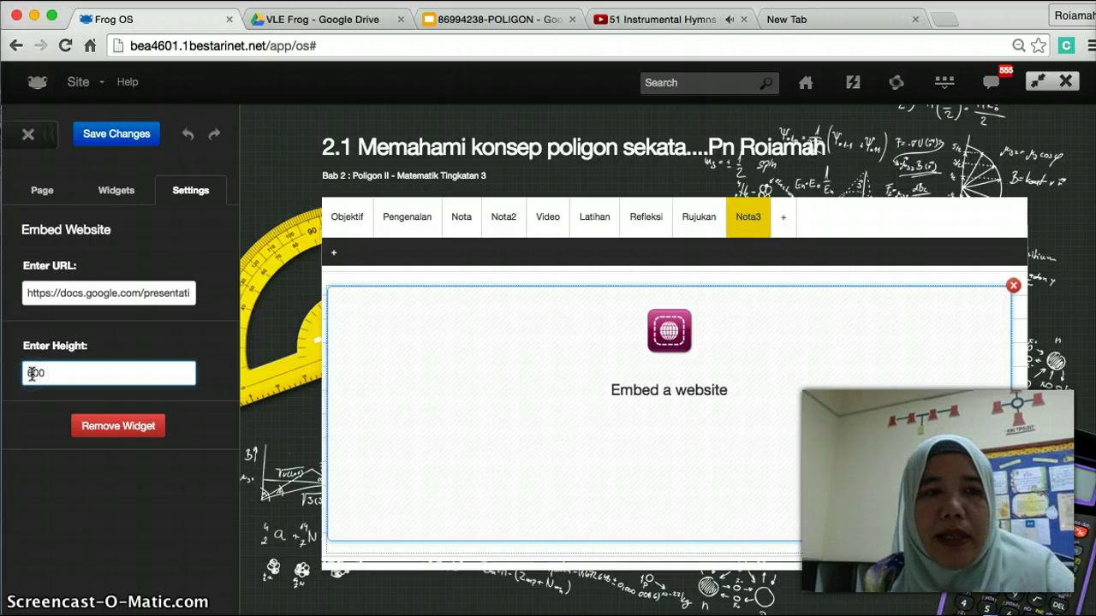
{"action": "left_click", "coordinate": [109, 134]}
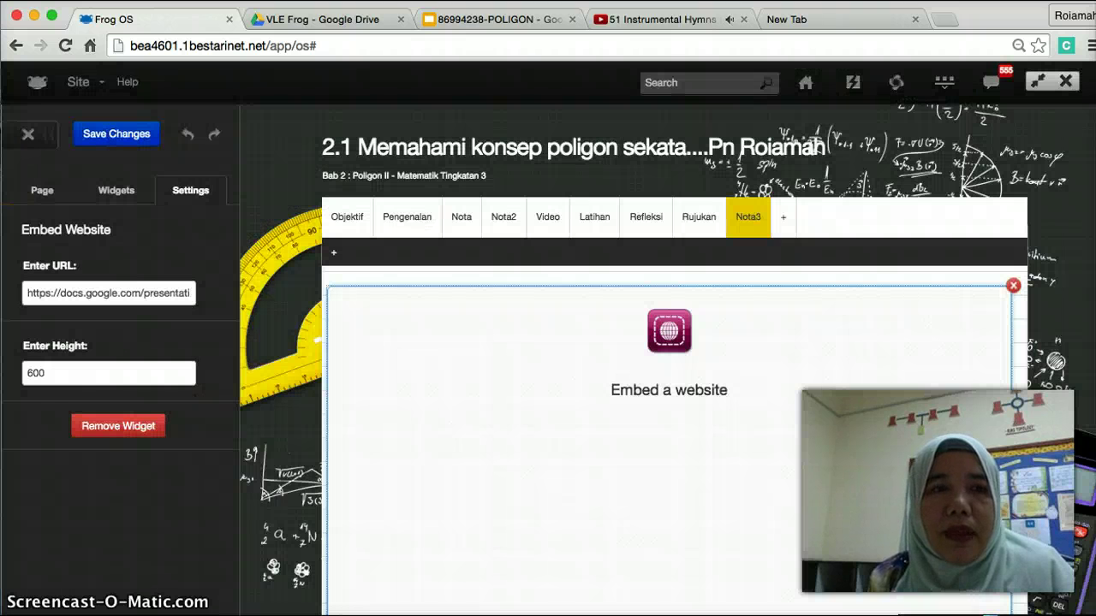
Step: Dismiss the saving notice and exit edit mode to view the finished Nota3 page
{"action": "left_click", "coordinate": [31, 137]}
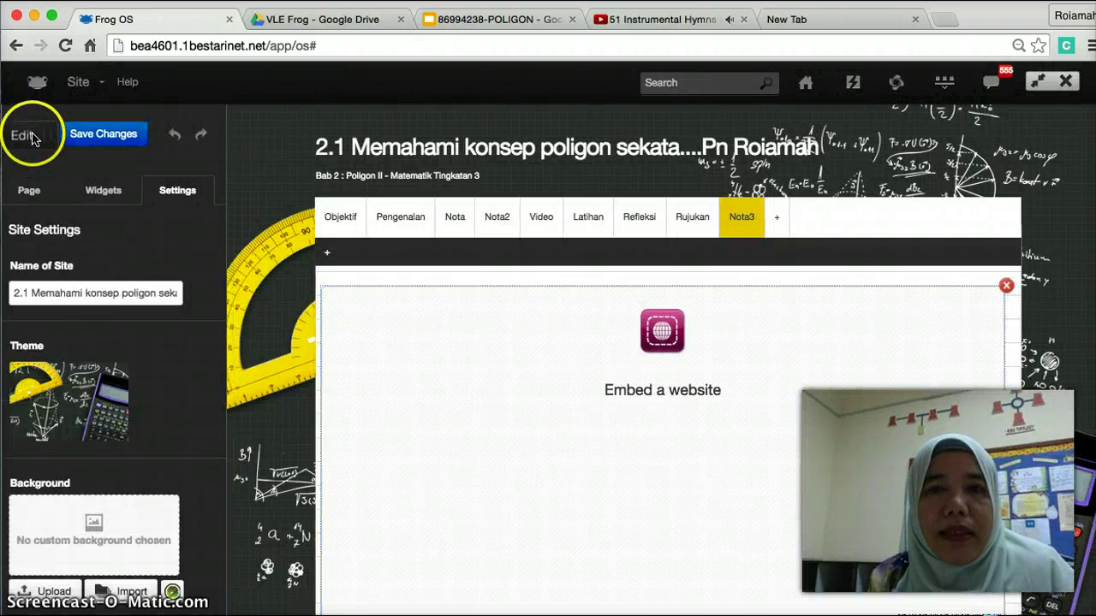
{"action": "left_click", "coordinate": [354, 502]}
{"action": "scroll", "coordinate": [358, 502], "scroll_direction": "down", "scroll_amount": 4}
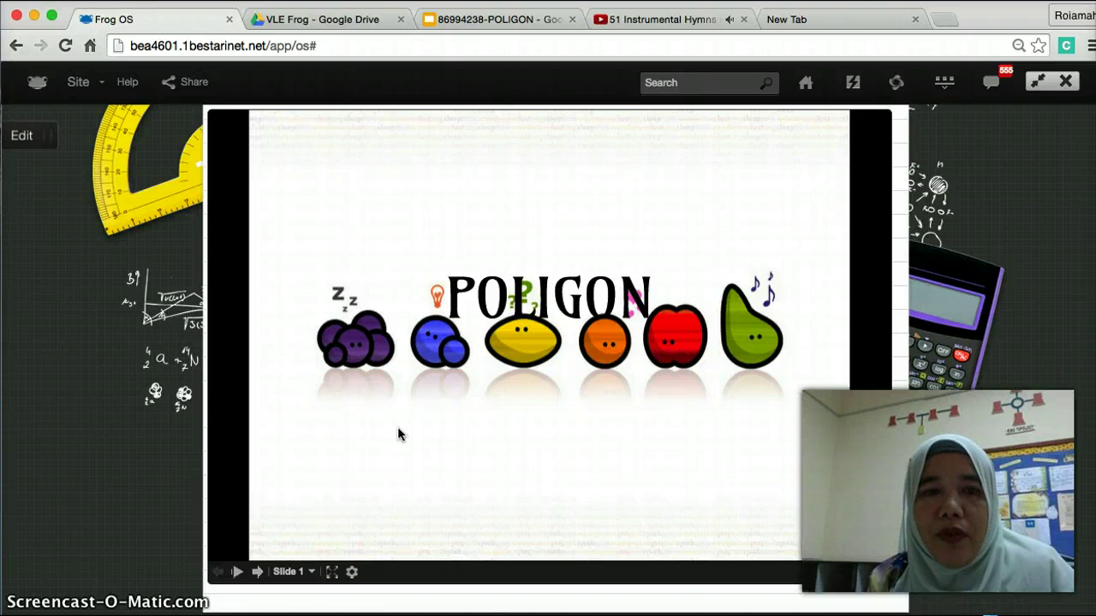
Step: Advance the embedded POLIGON slideshow past the Heptagon slide to Slide 7, Simetri
{"action": "left_click", "coordinate": [258, 571]}
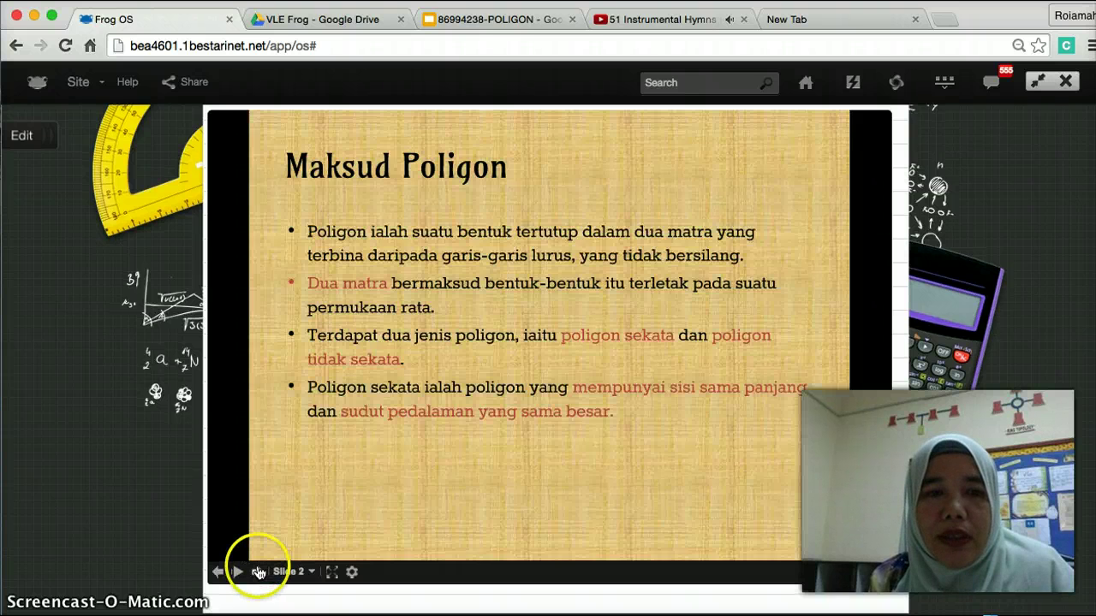
{"action": "left_click", "coordinate": [258, 572]}
{"action": "left_click", "coordinate": [258, 572]}
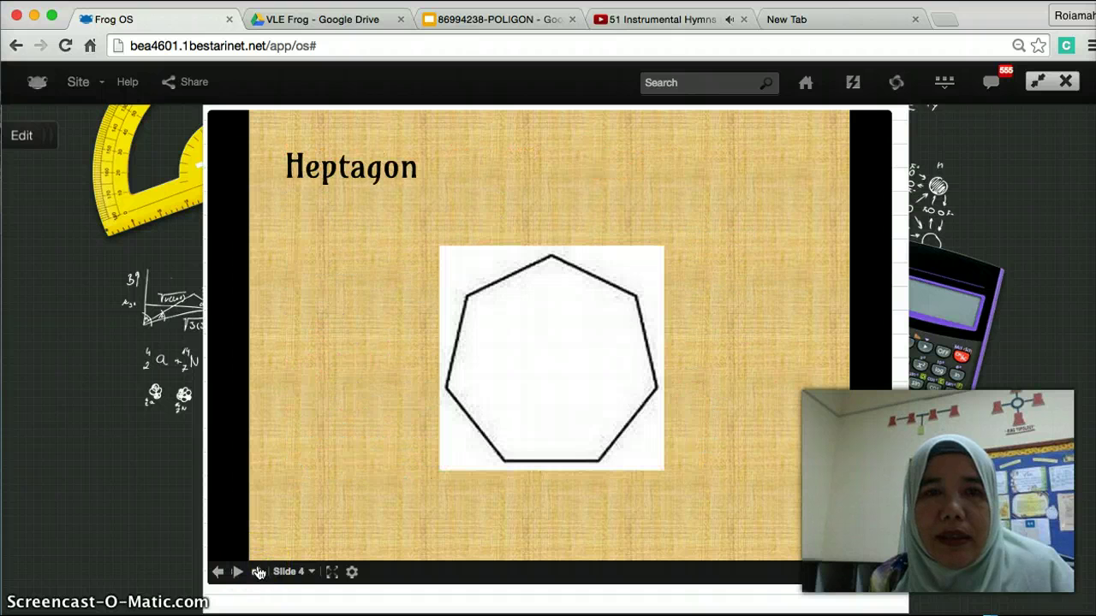
{"action": "left_click", "coordinate": [257, 571]}
{"action": "left_click", "coordinate": [257, 572]}
{"action": "left_click", "coordinate": [257, 572]}
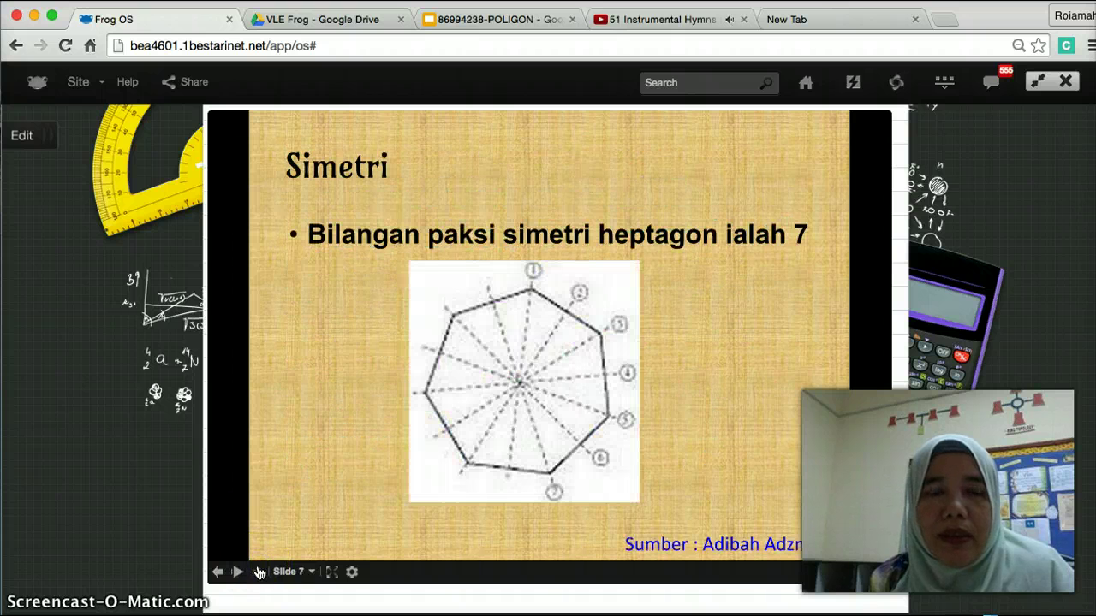
{"action": "left_click", "coordinate": [64, 362]}
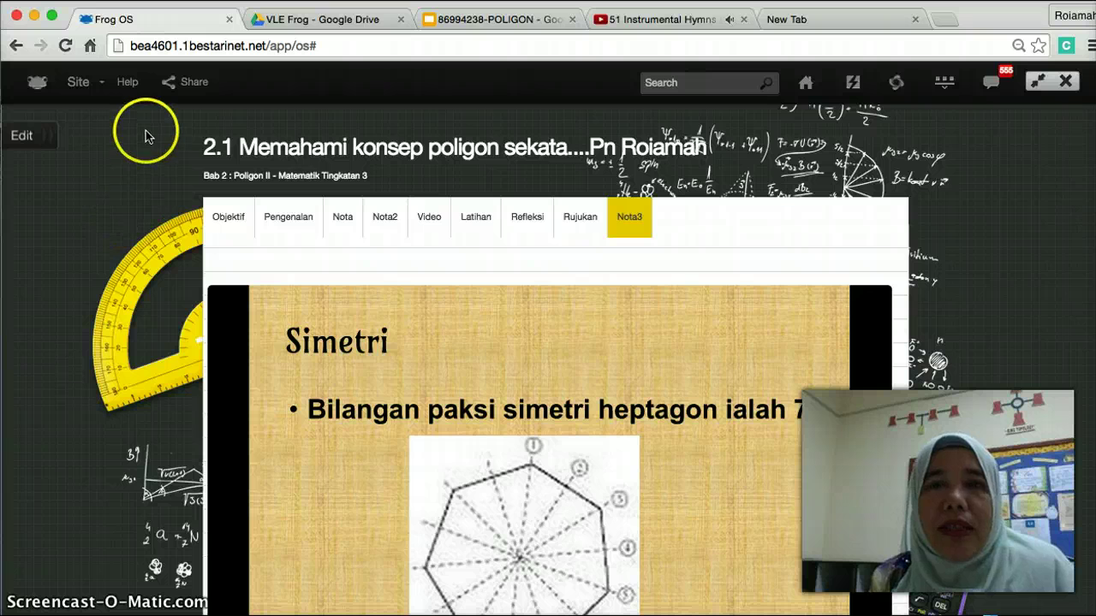